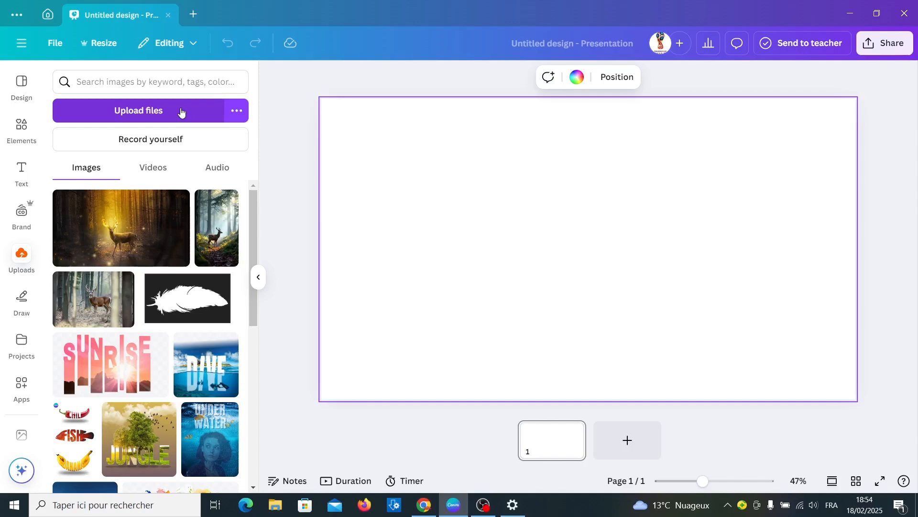
- Upload the minimal deer wallpaper, Relaxing 4K Wallpapers, Orange feather and AI Images (4k) - Freepik files from the Téléchargements folder
{"action": "left_click", "coordinate": [180, 111]}
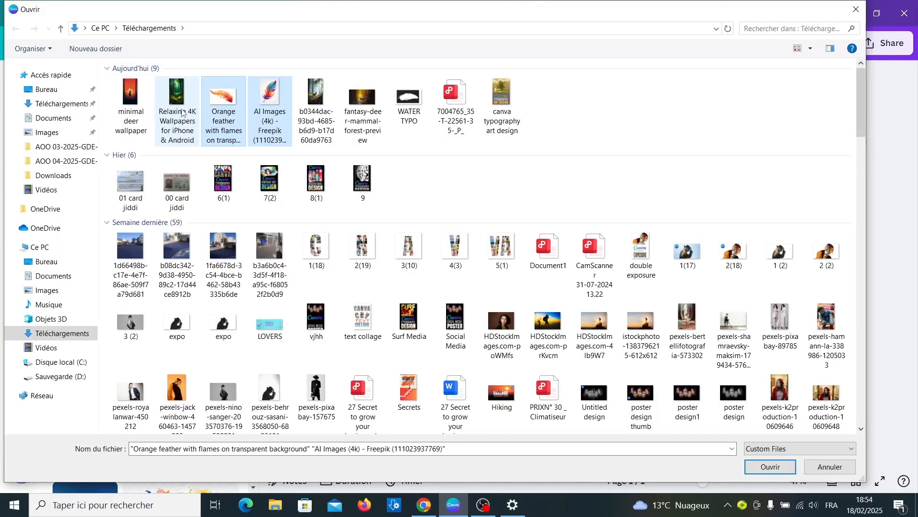
{"action": "left_click", "coordinate": [182, 112], "text": "ctrl"}
{"action": "left_click", "coordinate": [126, 119], "text": "ctrl"}
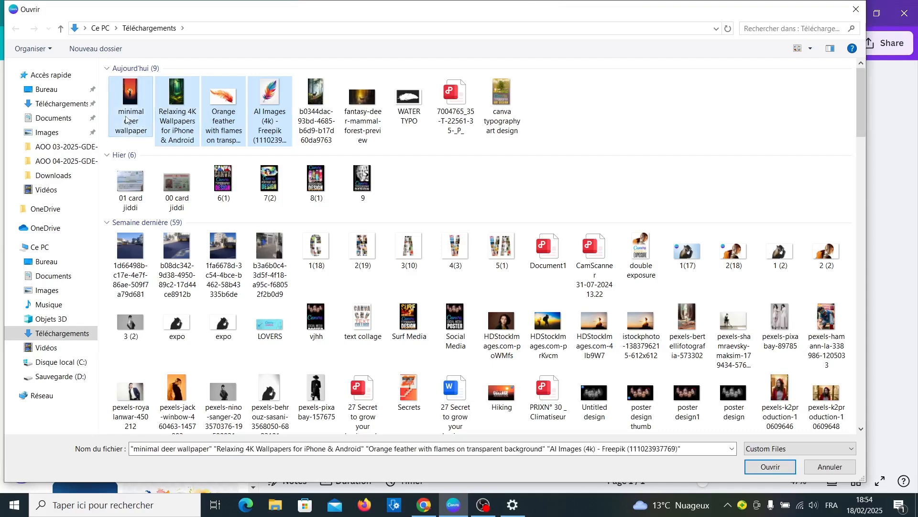
{"action": "left_click", "coordinate": [747, 467]}
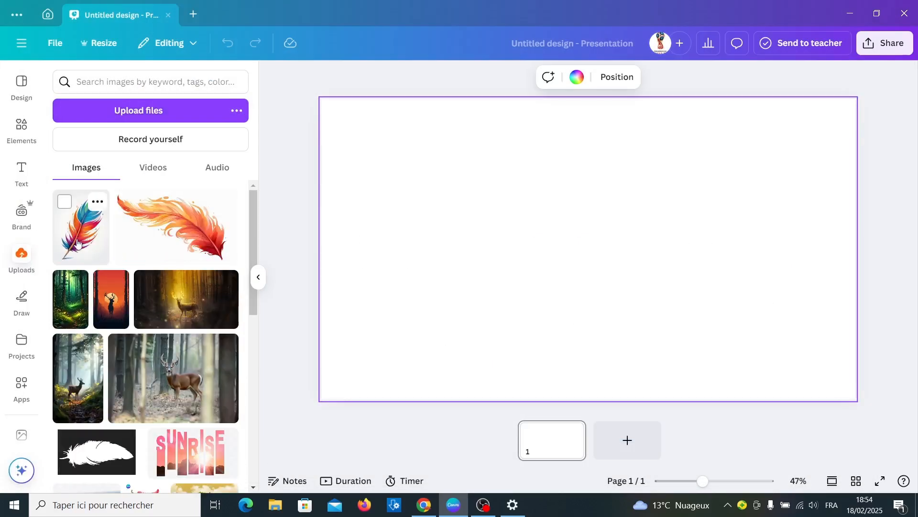
- Add the multicolored feather image to the page with its background removed, and rotate it counterclockwise until the feather stands upright
{"action": "left_click", "coordinate": [77, 243]}
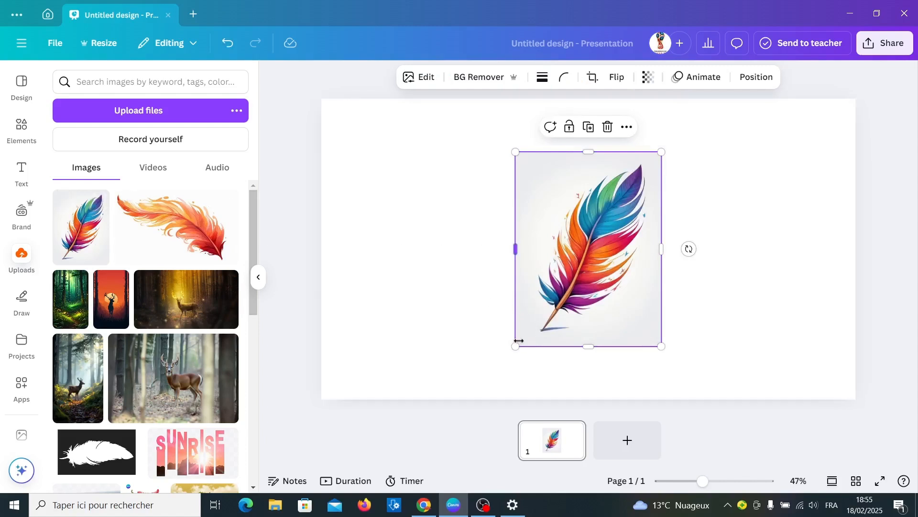
{"action": "left_click", "coordinate": [481, 79]}
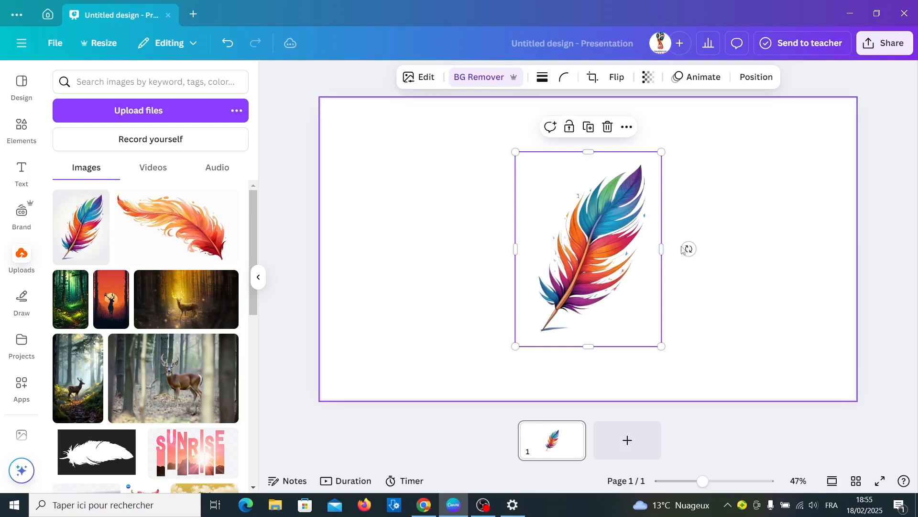
{"action": "left_click_drag", "start_coordinate": [689, 249], "coordinate": [679, 238]}
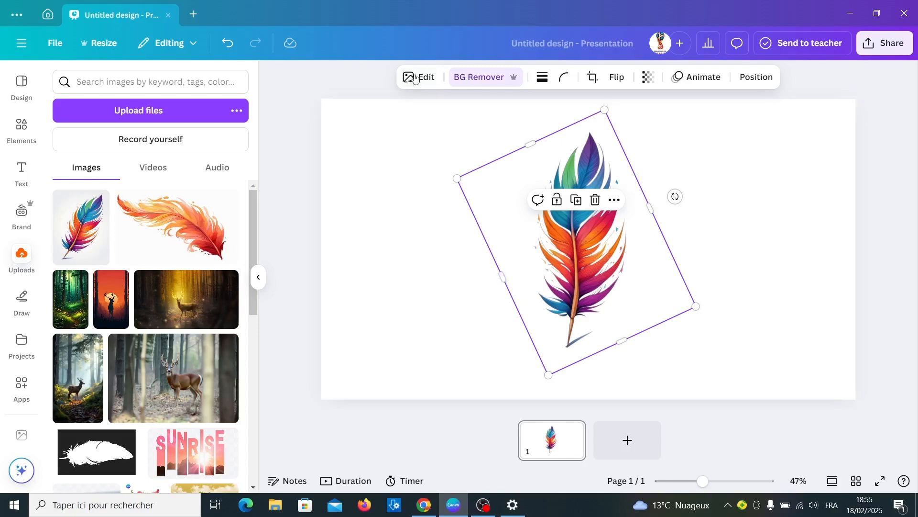
- Apply a Custom duotone effect to the feather with both highlights and shadows set to #FFFFFF
{"action": "left_click", "coordinate": [417, 76]}
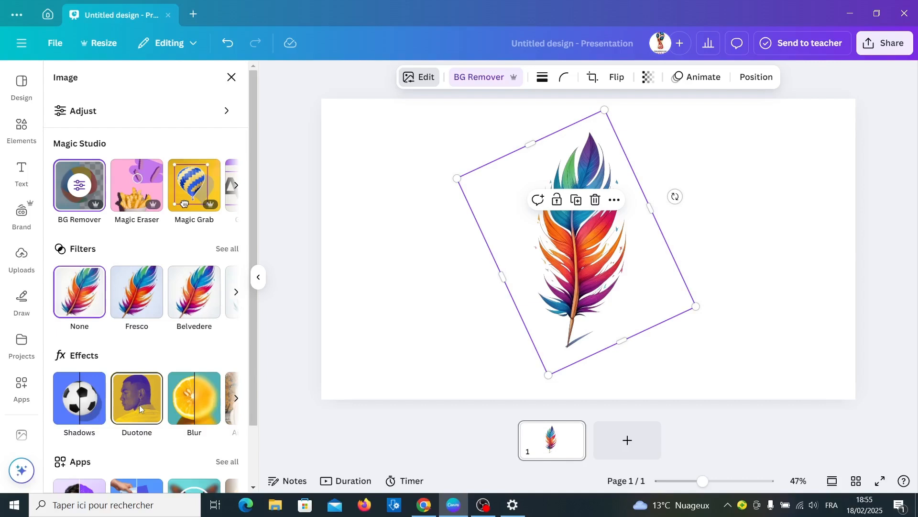
{"action": "left_click", "coordinate": [139, 404]}
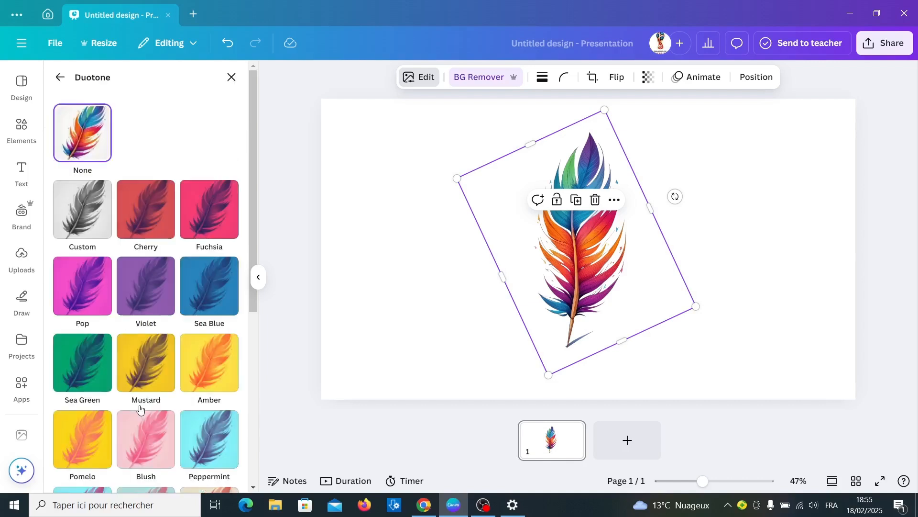
{"action": "left_click", "coordinate": [85, 206]}
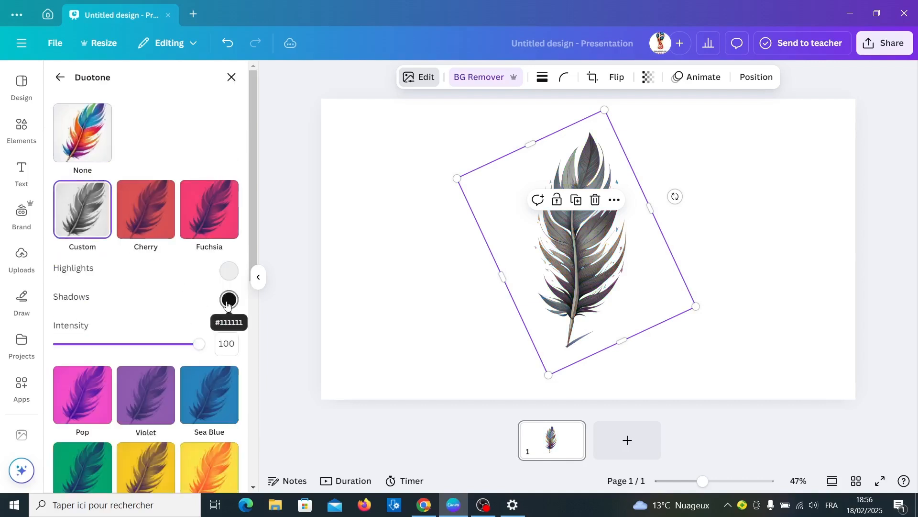
{"action": "left_click", "coordinate": [228, 272]}
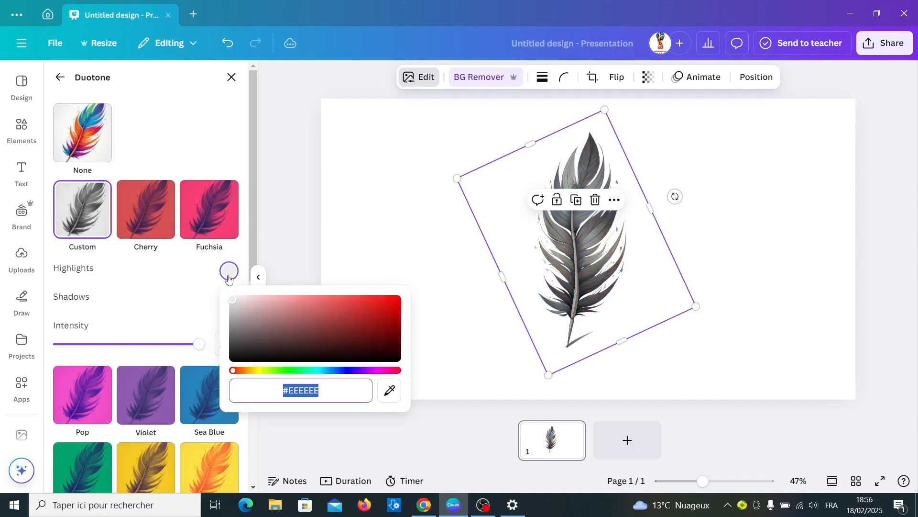
{"action": "mouse_move", "coordinate": [236, 305]}
{"action": "left_mouse_down"}
{"action": "mouse_move", "coordinate": [232, 358]}
{"action": "mouse_move", "coordinate": [227, 295]}
{"action": "left_mouse_up"}
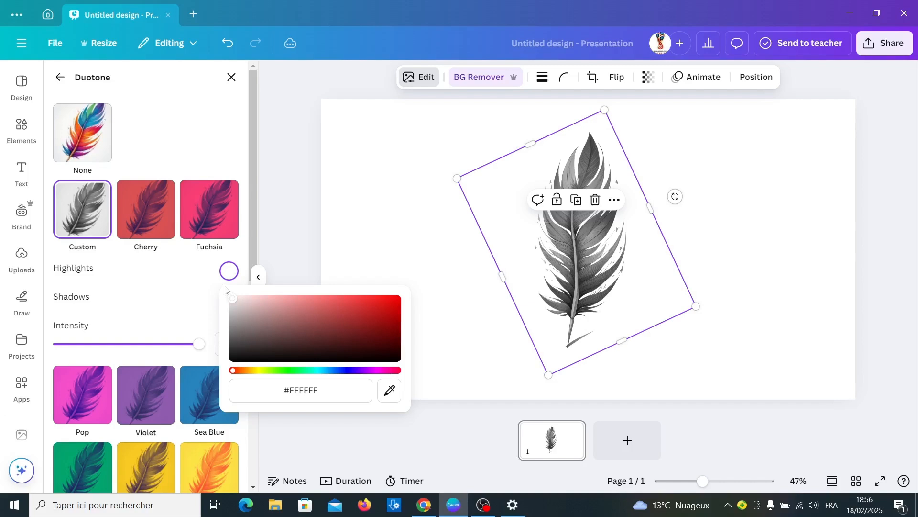
{"action": "left_click", "coordinate": [192, 323]}
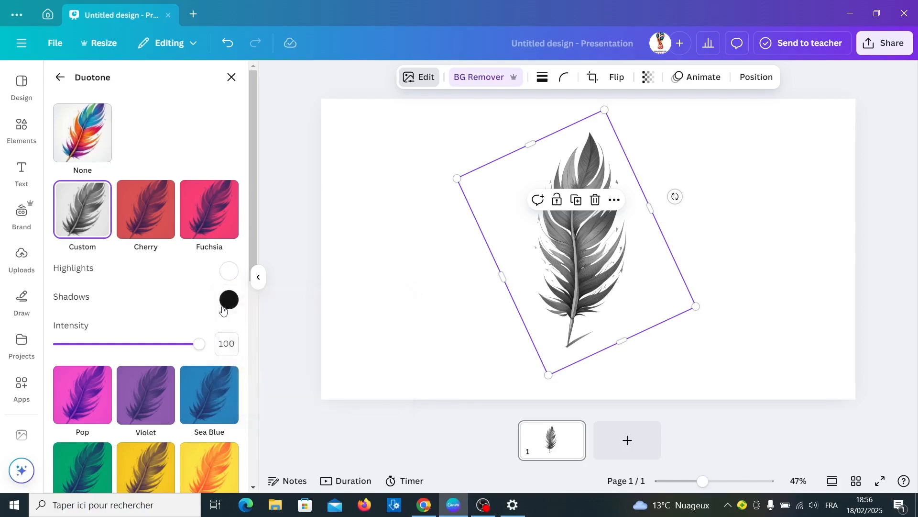
{"action": "left_click", "coordinate": [229, 299]}
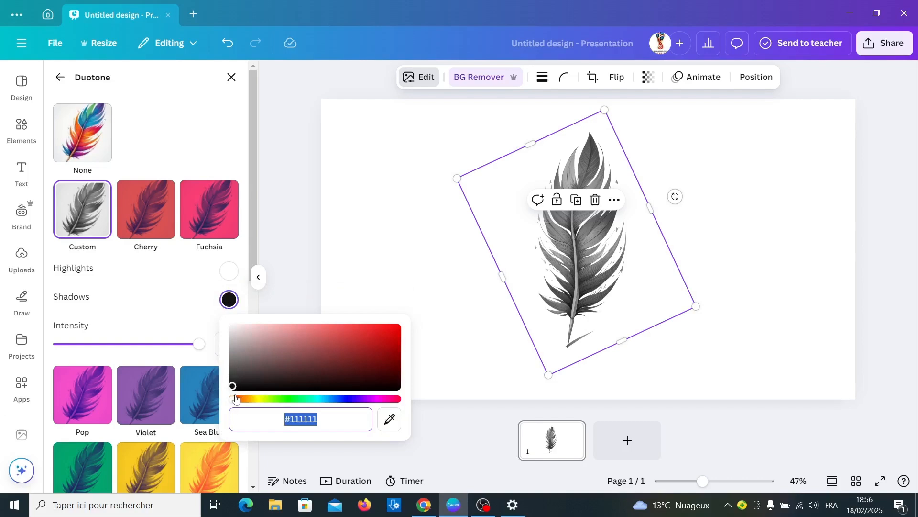
{"action": "left_click_drag", "start_coordinate": [233, 386], "coordinate": [224, 326]}
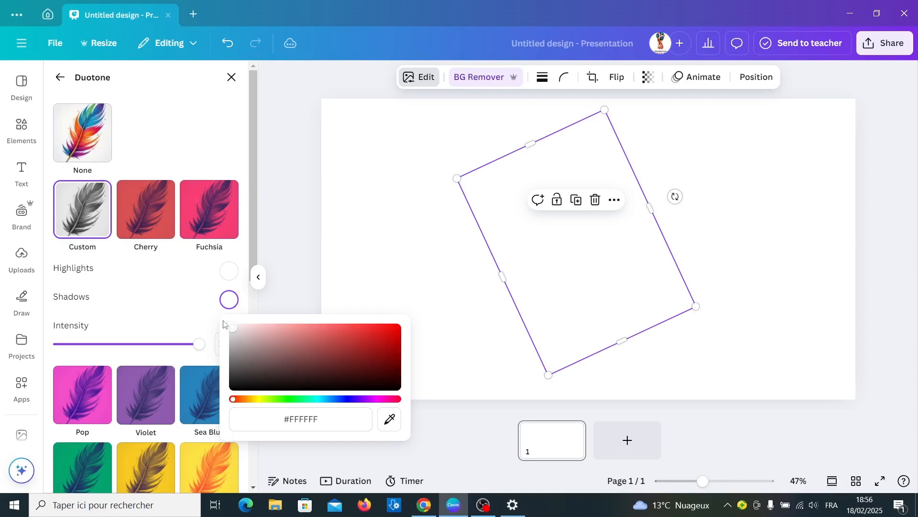
- Add a black square shape and stretch it into a rectangle about 689 x 864 px covering the feather
{"action": "left_click", "coordinate": [33, 136]}
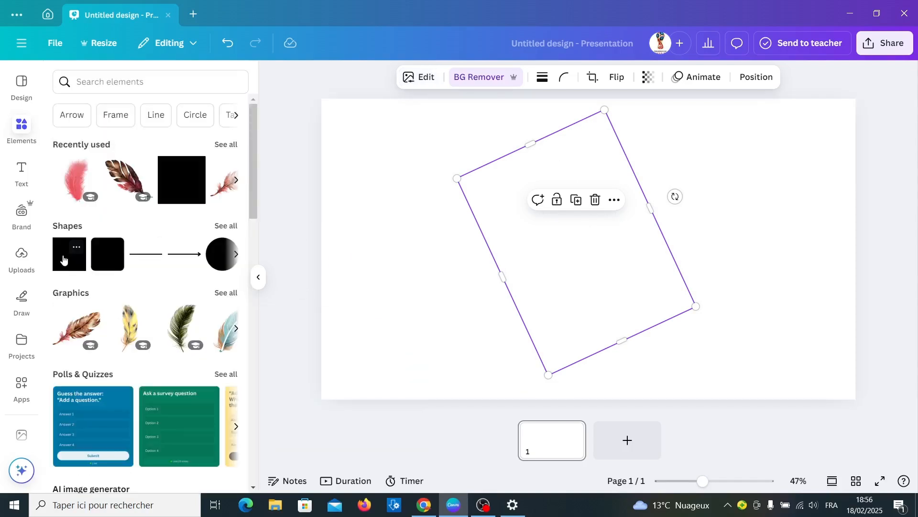
{"action": "left_click", "coordinate": [63, 259]}
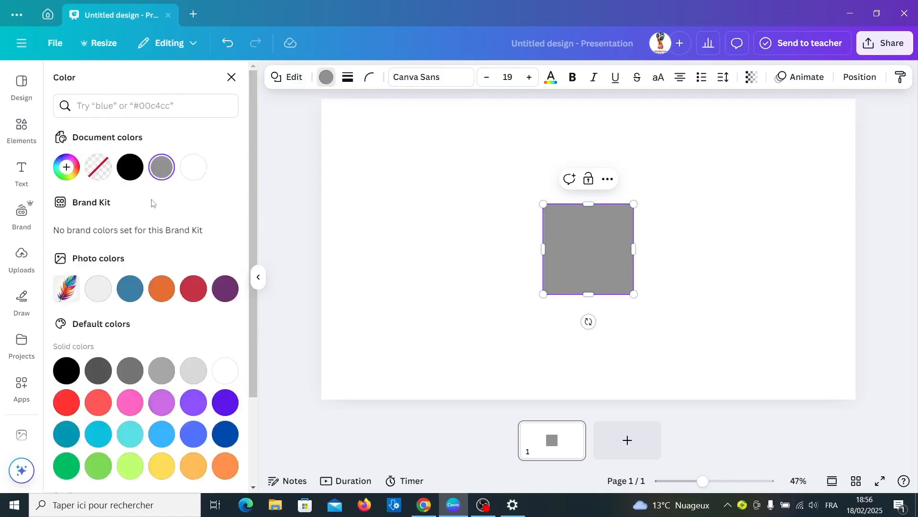
{"action": "left_click", "coordinate": [129, 167]}
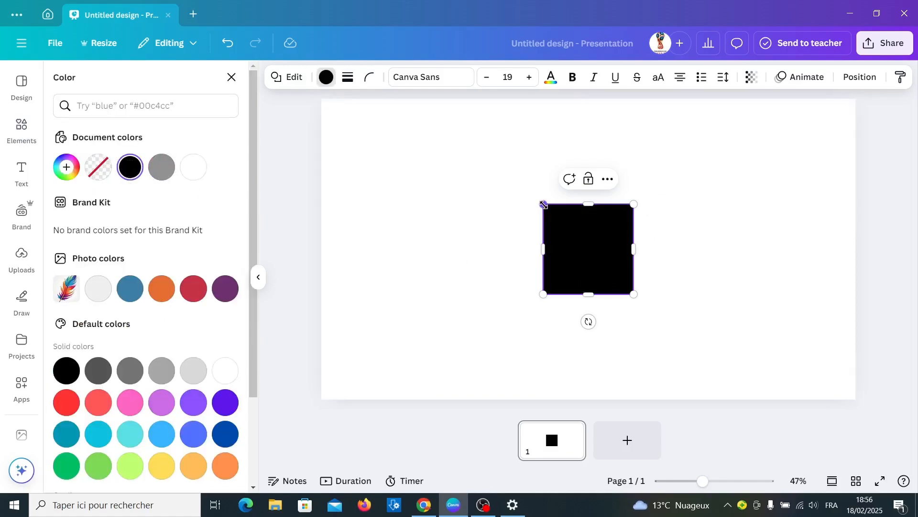
{"action": "left_click_drag", "start_coordinate": [544, 204], "coordinate": [474, 128]}
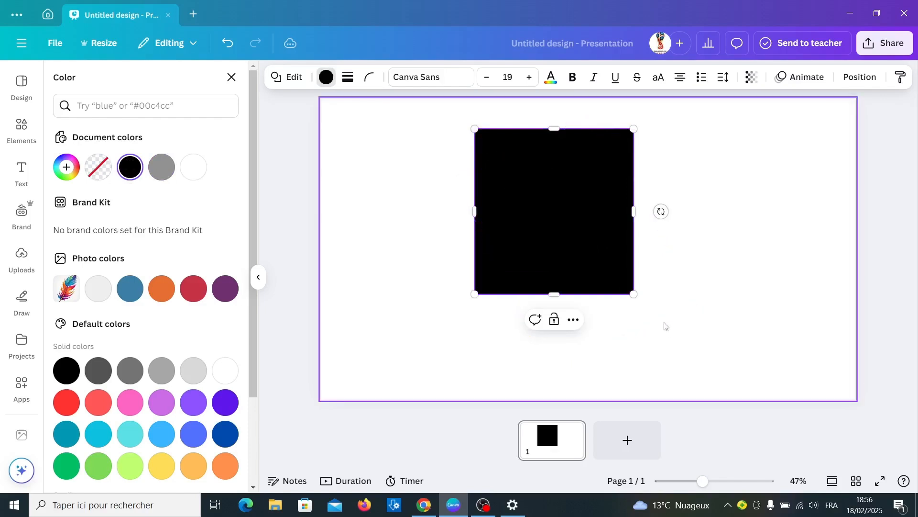
{"action": "left_click_drag", "start_coordinate": [634, 293], "coordinate": [666, 368]}
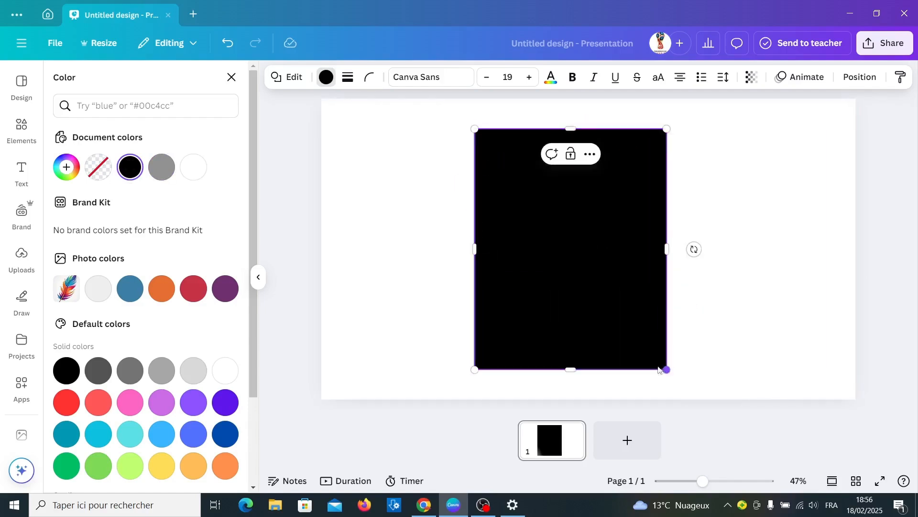
- Send the black rectangle behind the white feather and shift it slightly to about X 571, Y 84 px
{"action": "left_click", "coordinate": [869, 77]}
{"action": "left_click", "coordinate": [196, 139]}
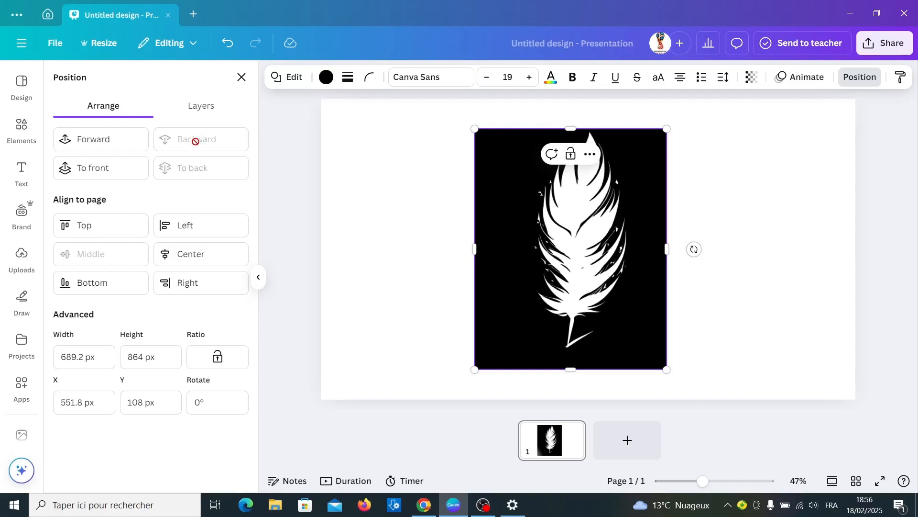
{"action": "mouse_move", "coordinate": [583, 267]}
{"action": "left_mouse_down"}
{"action": "mouse_move", "coordinate": [578, 273]}
{"action": "mouse_move", "coordinate": [590, 261]}
{"action": "left_mouse_up"}
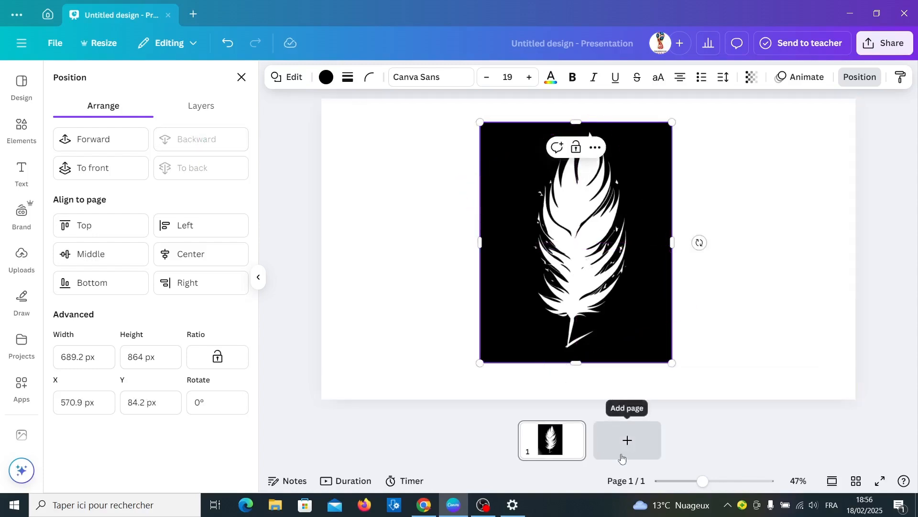
- Title the design page1 and download it as a PNG
{"action": "left_click", "coordinate": [591, 43]}
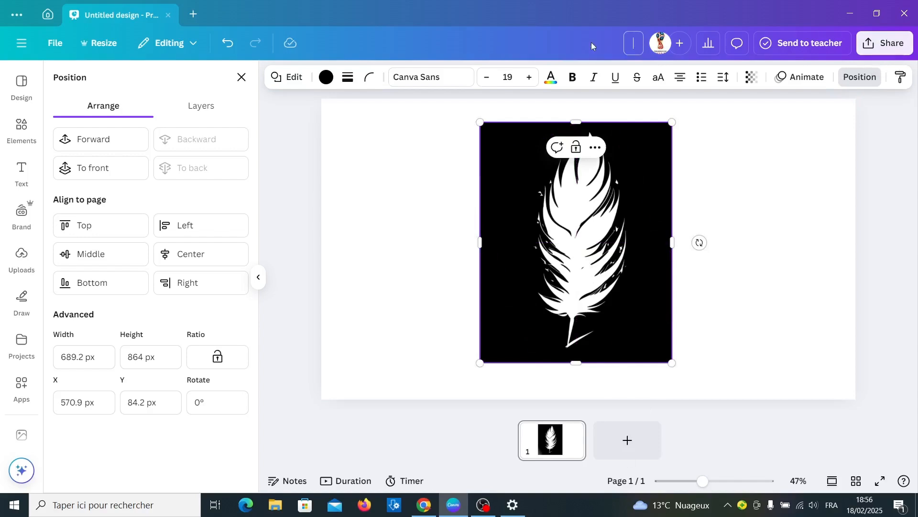
{"action": "type", "text": "page1"}
{"action": "left_click", "coordinate": [880, 44]}
{"action": "left_click", "coordinate": [714, 276]}
{"action": "left_click", "coordinate": [719, 313]}
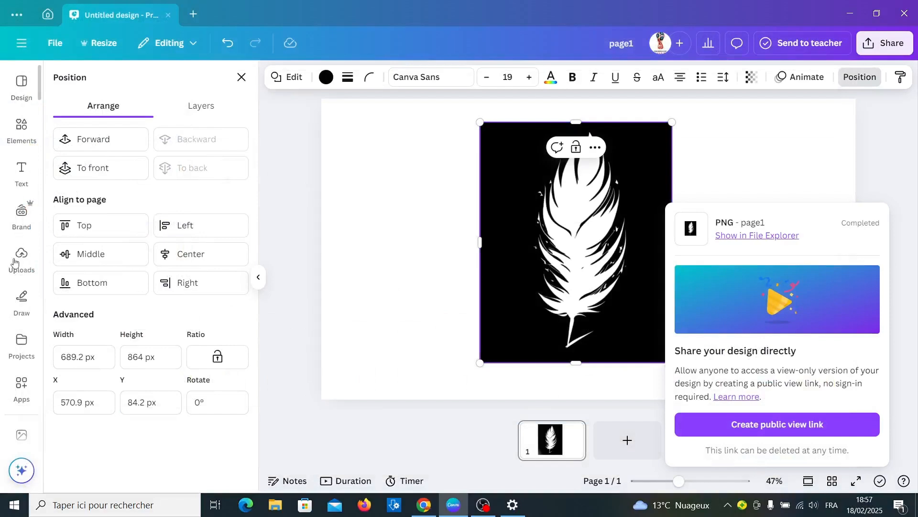
- Delete both the feather and the black rectangle from the page
{"action": "left_click", "coordinate": [385, 160]}
{"action": "left_click_drag", "start_coordinate": [406, 154], "coordinate": [698, 330]}
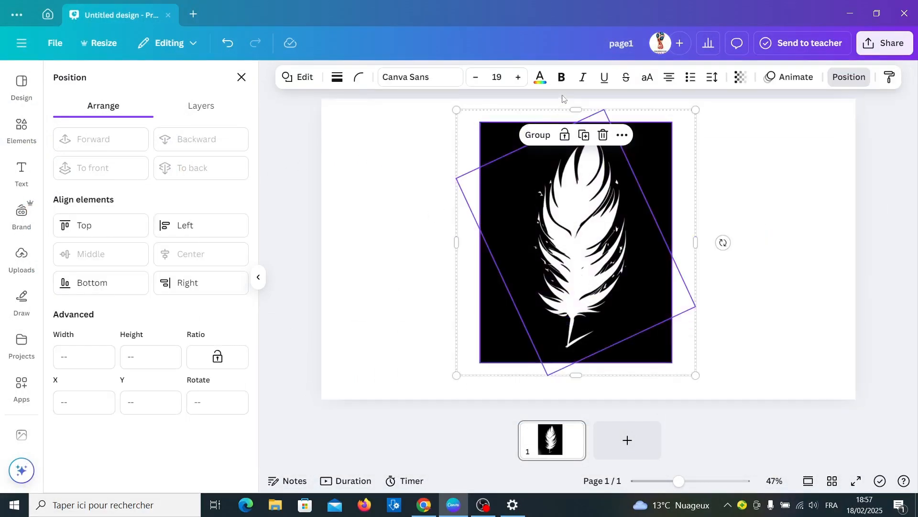
{"action": "left_click", "coordinate": [603, 135]}
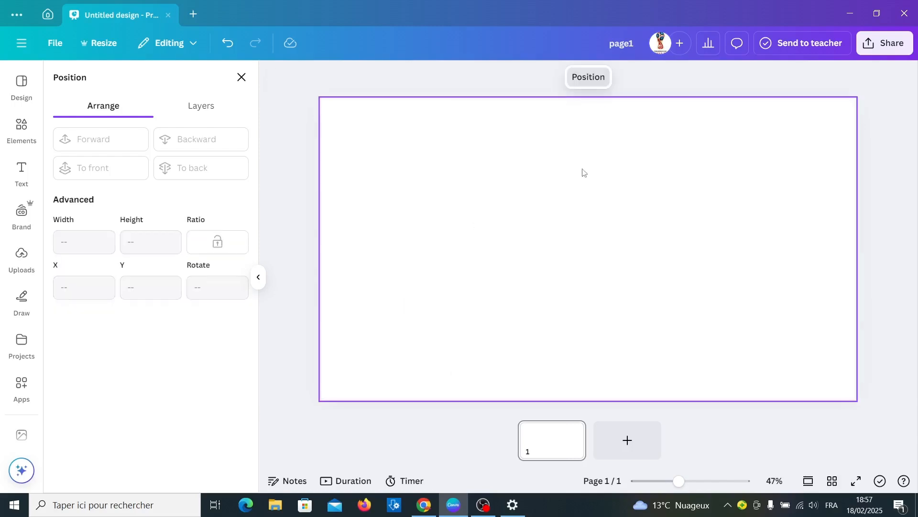
- Upload the downloaded page1 PNG and add it to the empty page
{"action": "left_click", "coordinate": [19, 261]}
{"action": "left_click", "coordinate": [156, 111]}
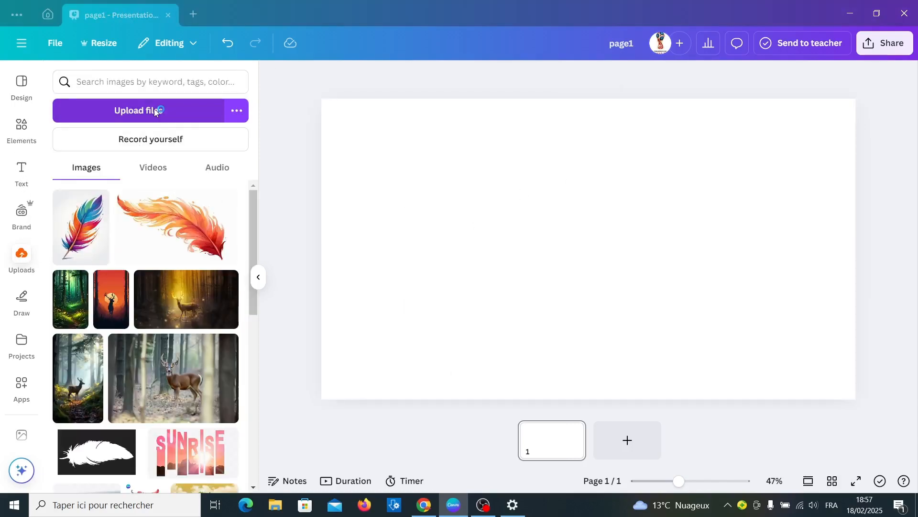
{"action": "key", "text": "Escape"}
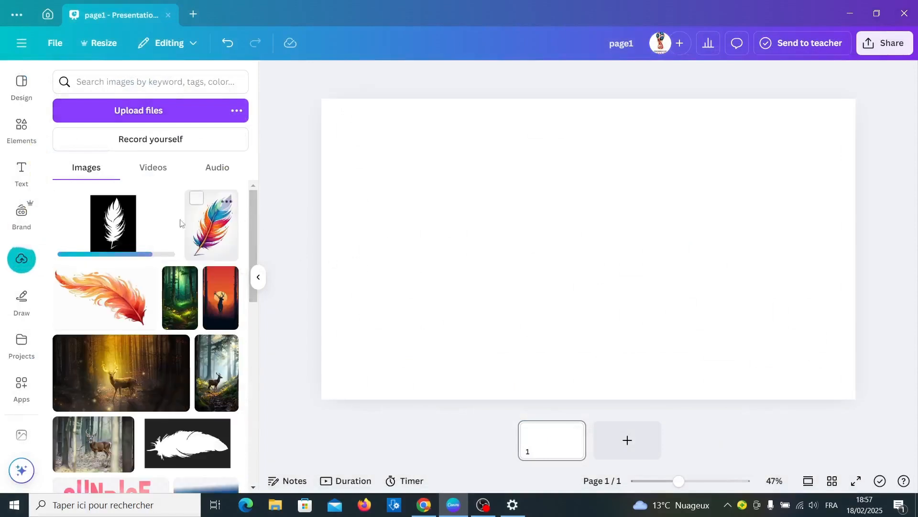
{"action": "left_click", "coordinate": [123, 231]}
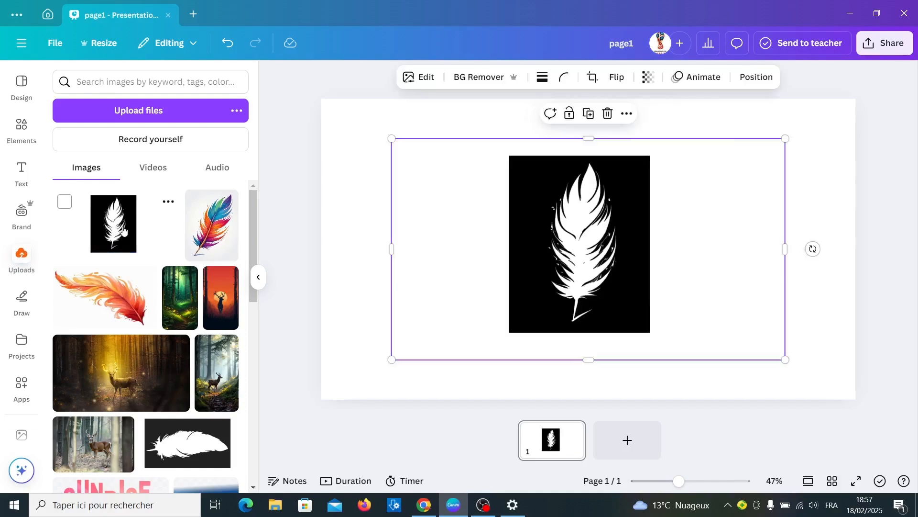
- Remove the background from the page1 image and crop all four sides to the edges of the black rectangle
{"action": "left_click", "coordinate": [490, 79]}
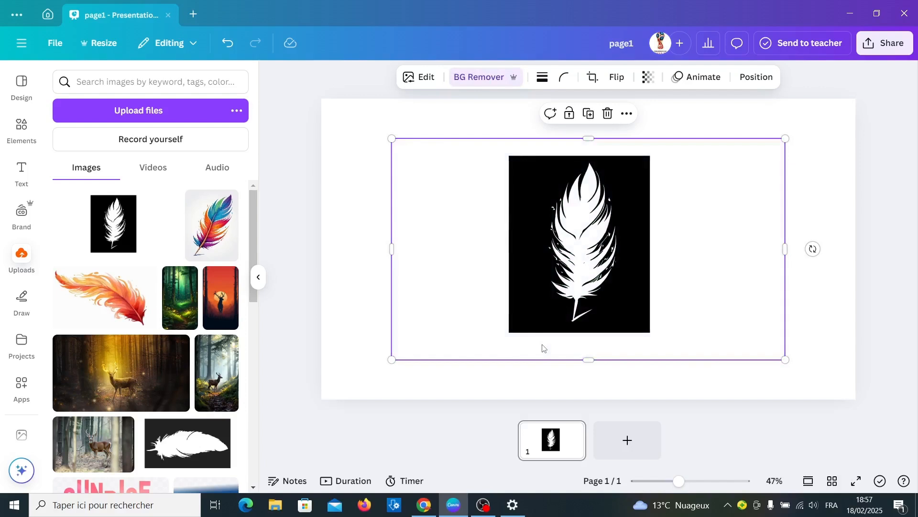
{"action": "left_click_drag", "start_coordinate": [786, 249], "coordinate": [649, 245]}
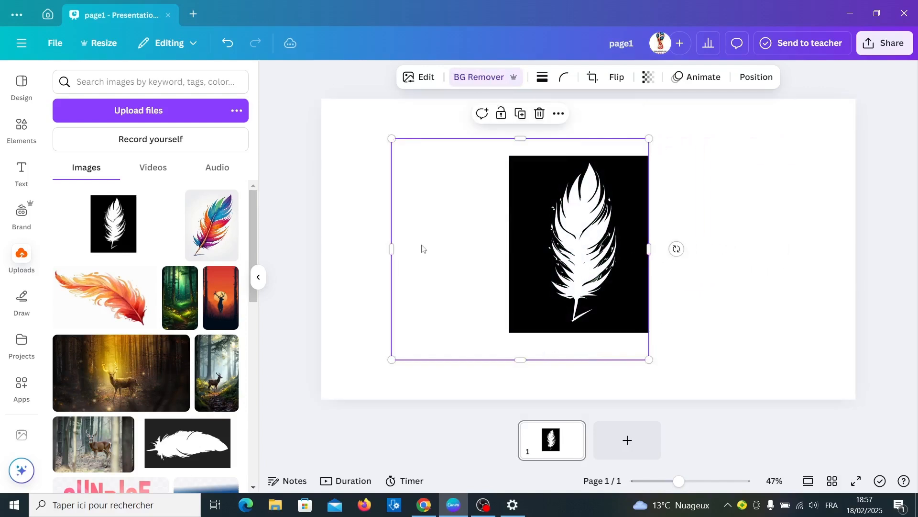
{"action": "left_click_drag", "start_coordinate": [390, 248], "coordinate": [512, 251]}
{"action": "left_click_drag", "start_coordinate": [581, 360], "coordinate": [584, 330]}
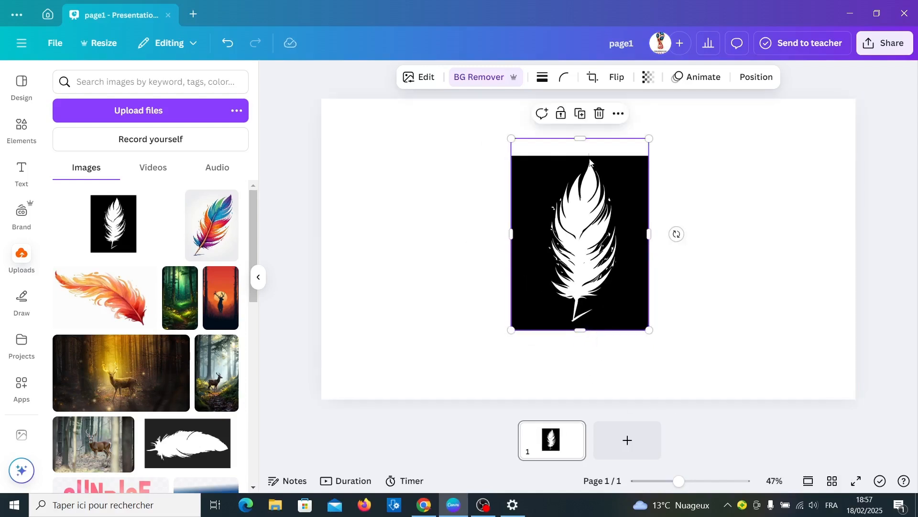
{"action": "left_click_drag", "start_coordinate": [585, 143], "coordinate": [584, 159]}
- Enlarge the cropped black feather image until it fills nearly the full page height
{"action": "left_click_drag", "start_coordinate": [510, 158], "coordinate": [471, 115]}
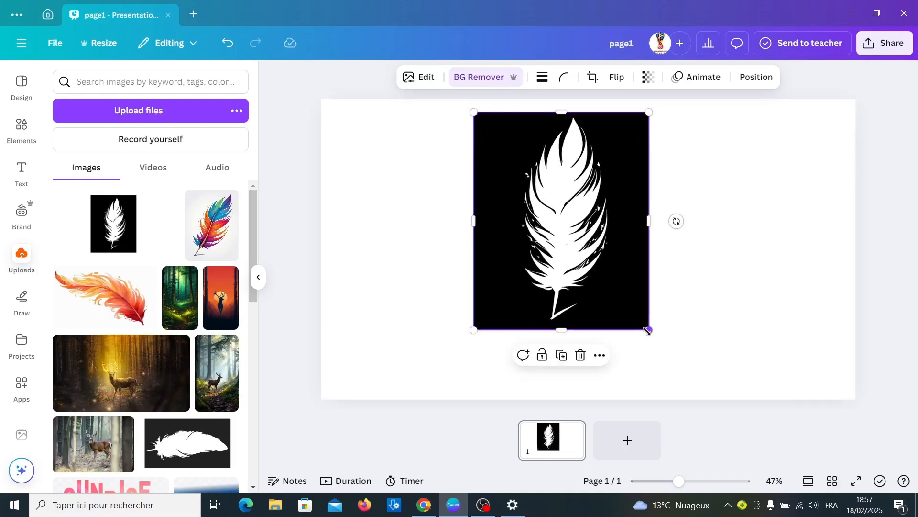
{"action": "left_click_drag", "start_coordinate": [648, 329], "coordinate": [697, 392]}
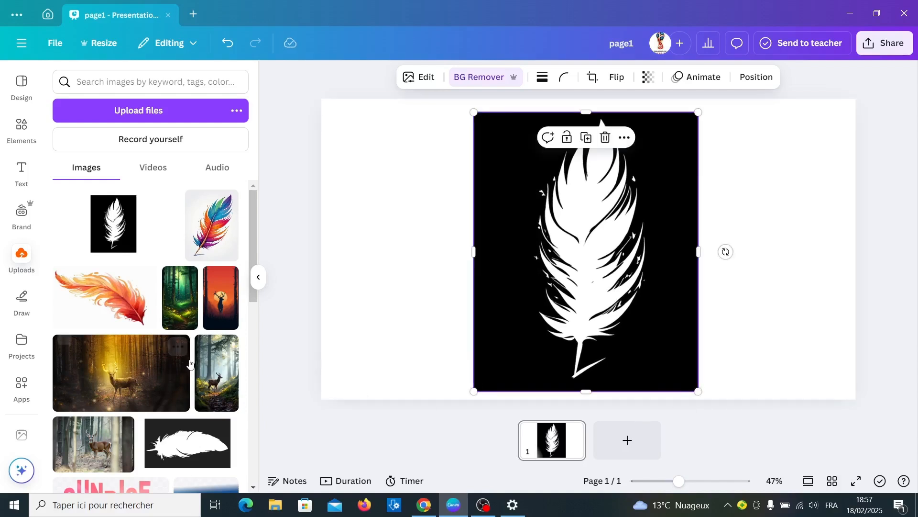
- Add the orange sunset deer image, enlarged to cover the feather opening, and layer it behind the black feather mask
{"action": "left_click", "coordinate": [217, 306]}
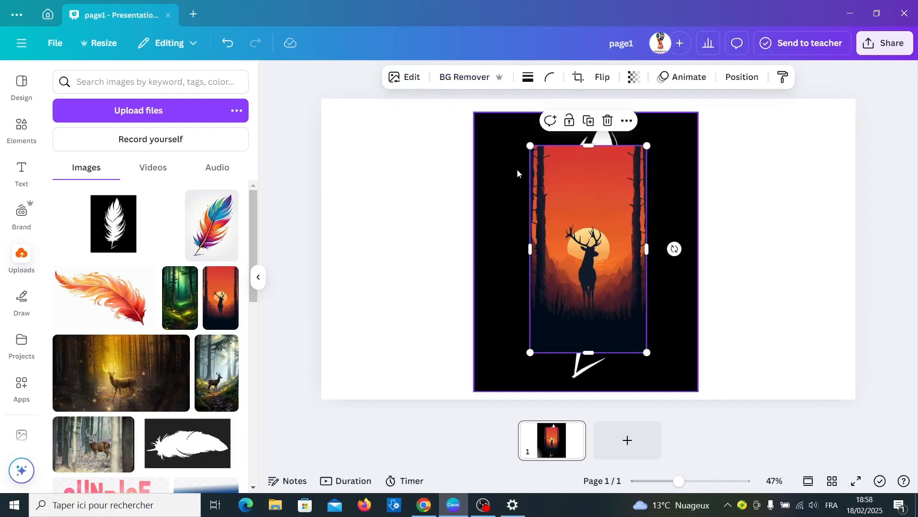
{"action": "left_click_drag", "start_coordinate": [530, 145], "coordinate": [515, 117]}
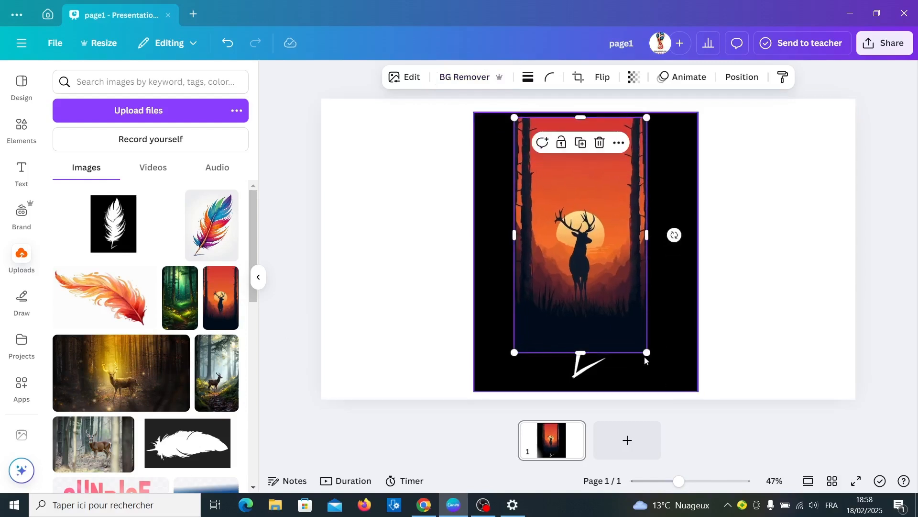
{"action": "left_click_drag", "start_coordinate": [647, 352], "coordinate": [659, 385]}
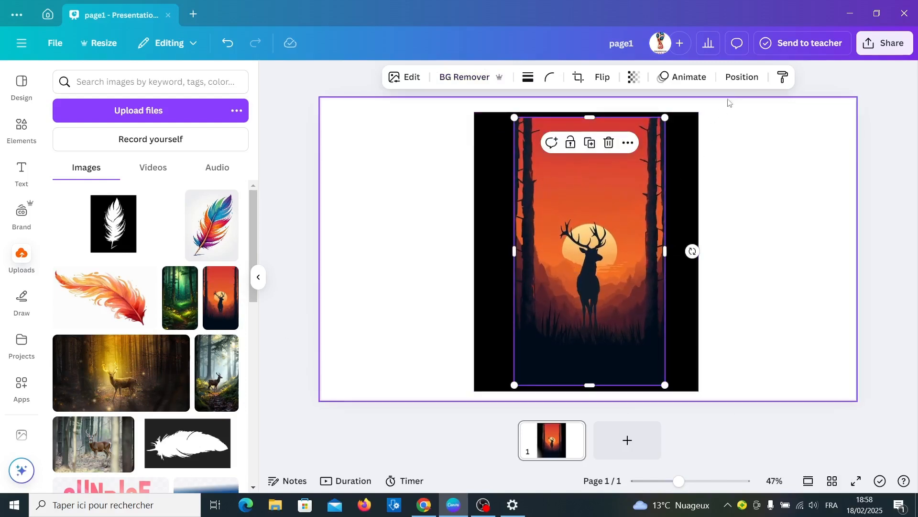
{"action": "left_click", "coordinate": [743, 76]}
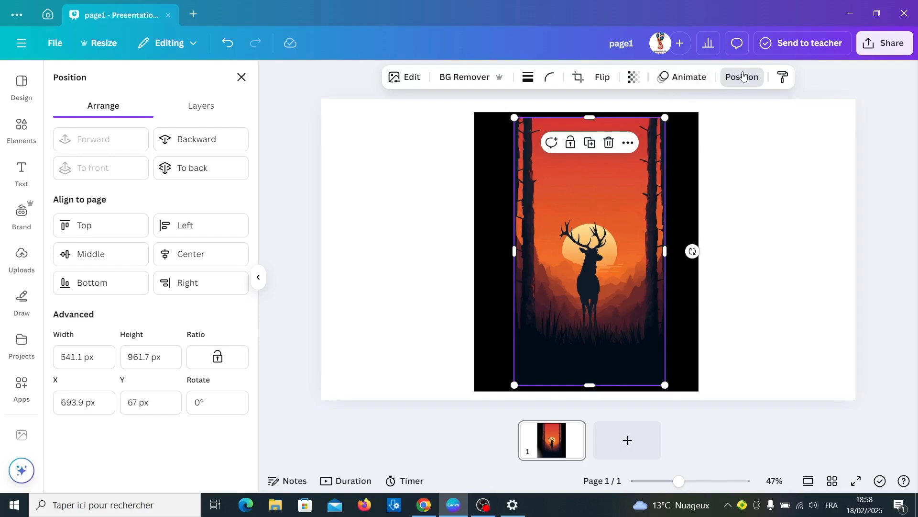
{"action": "left_click", "coordinate": [207, 139]}
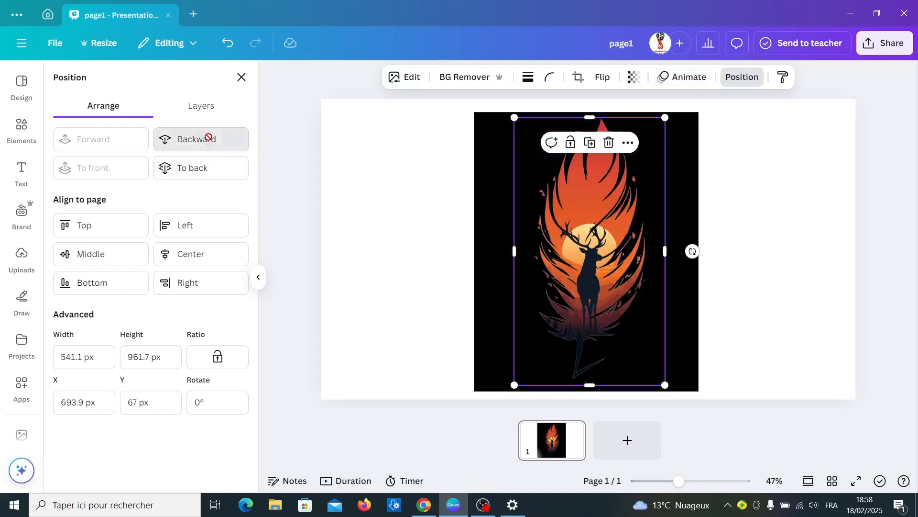
- Apply a Custom duotone to the black feather mask, with both the highlights and the shadows set to white
{"action": "left_click", "coordinate": [496, 185]}
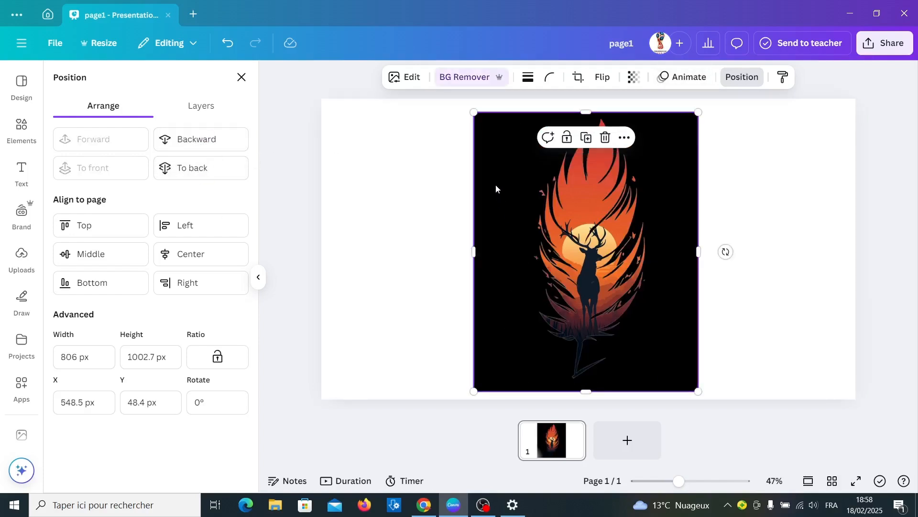
{"action": "left_click", "coordinate": [412, 77]}
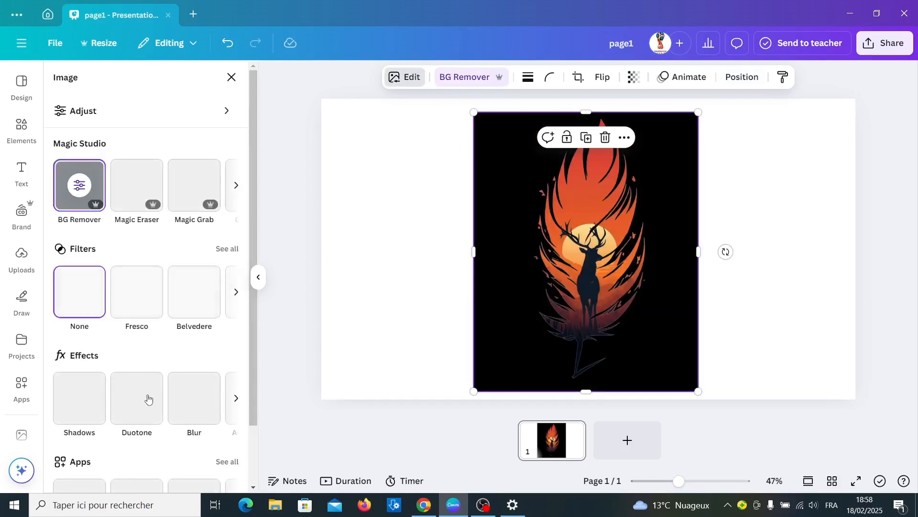
{"action": "left_click", "coordinate": [142, 406]}
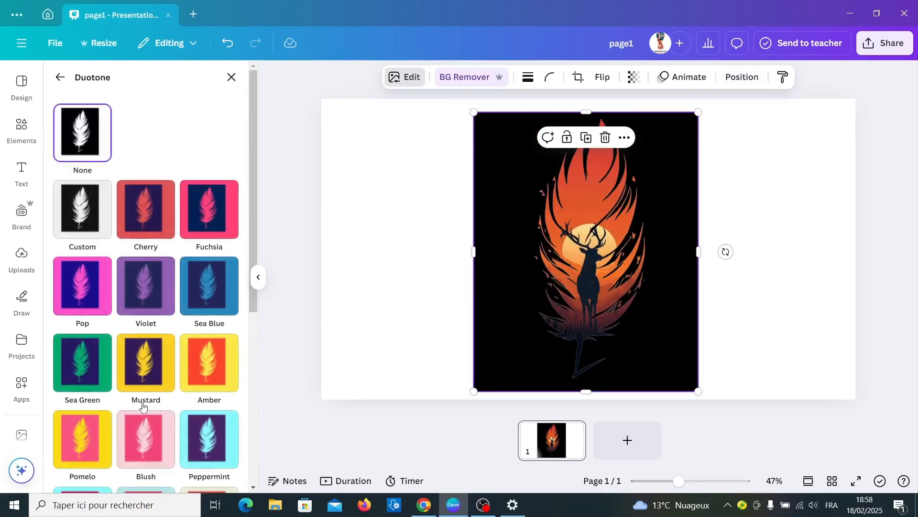
{"action": "left_click", "coordinate": [82, 200]}
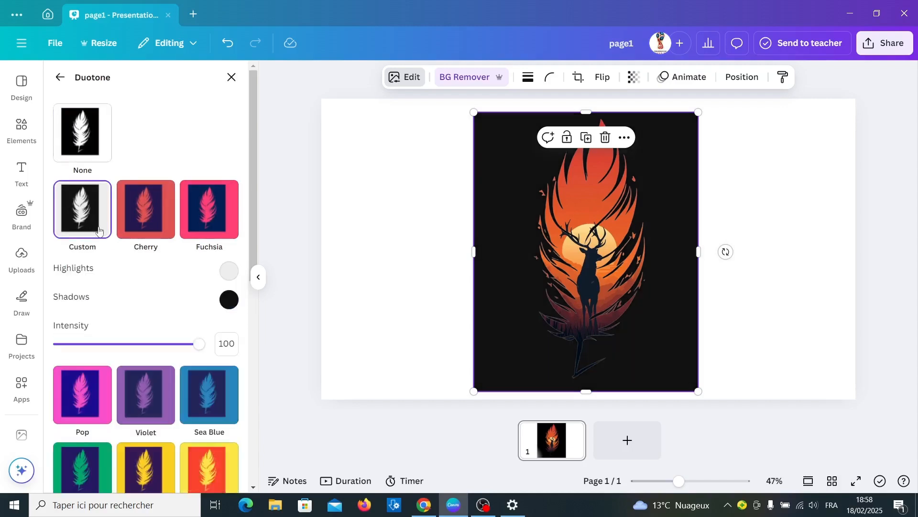
{"action": "left_click", "coordinate": [229, 270]}
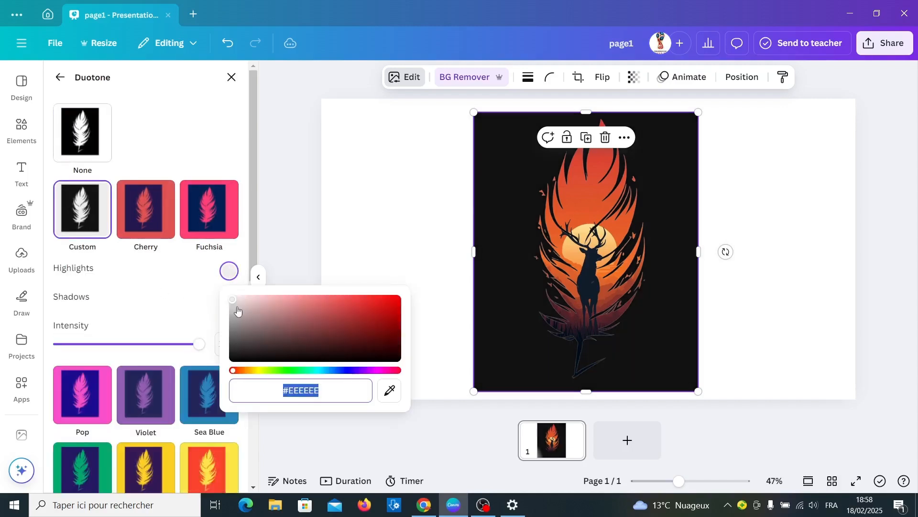
{"action": "mouse_move", "coordinate": [232, 304]}
{"action": "left_mouse_down"}
{"action": "mouse_move", "coordinate": [231, 344]}
{"action": "mouse_move", "coordinate": [221, 297]}
{"action": "left_mouse_up"}
{"action": "left_click", "coordinate": [192, 308]}
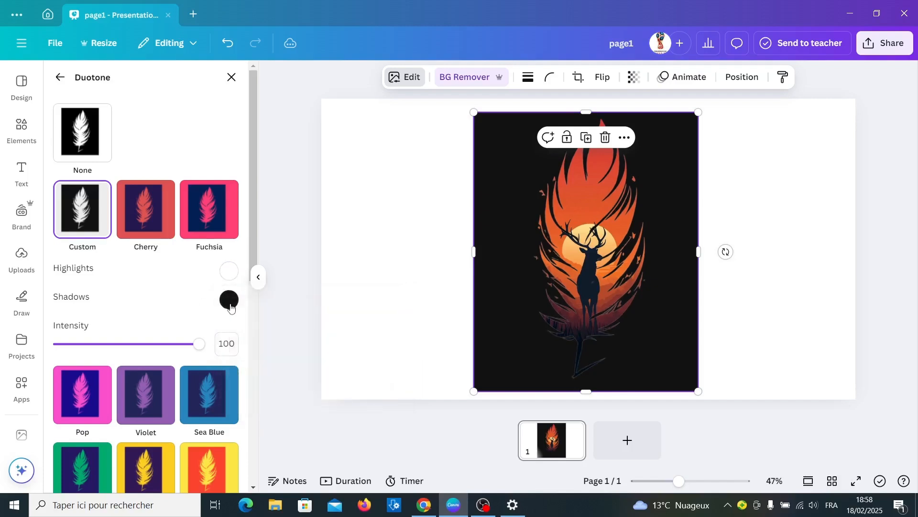
{"action": "left_click", "coordinate": [229, 304]}
{"action": "left_click_drag", "start_coordinate": [232, 386], "coordinate": [226, 324]}
{"action": "left_click", "coordinate": [312, 174]}
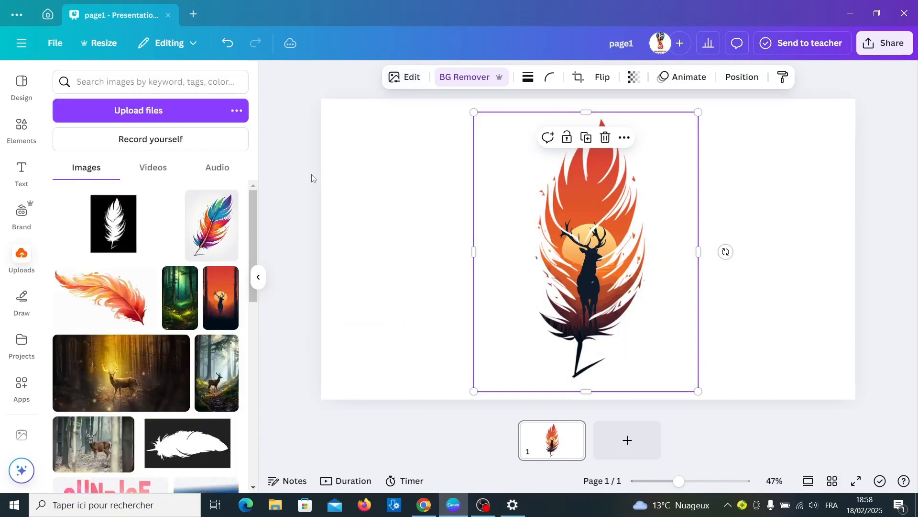
- Move the feather mask and the sunset deer image together to the right half of the page
{"action": "left_click", "coordinate": [372, 158]}
{"action": "left_click_drag", "start_coordinate": [431, 133], "coordinate": [619, 313]}
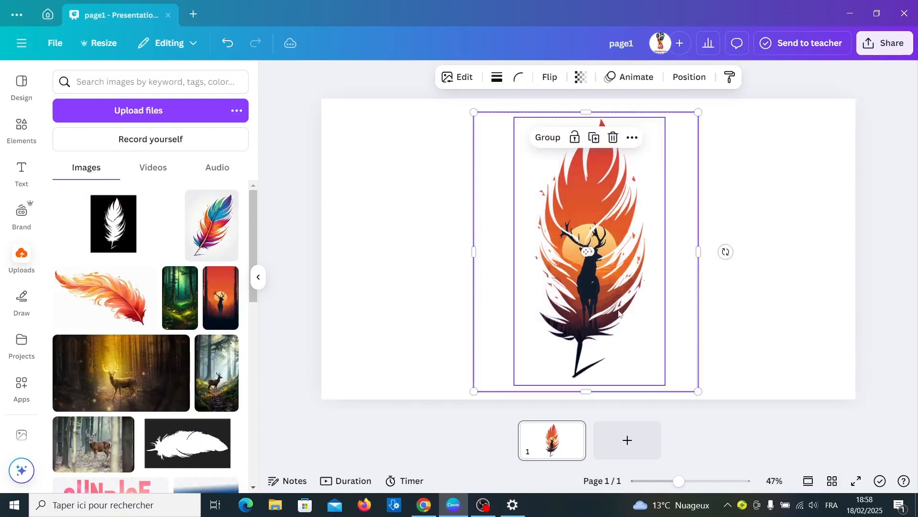
{"action": "left_click_drag", "start_coordinate": [580, 276], "coordinate": [847, 295]}
{"action": "left_click", "coordinate": [902, 303]}
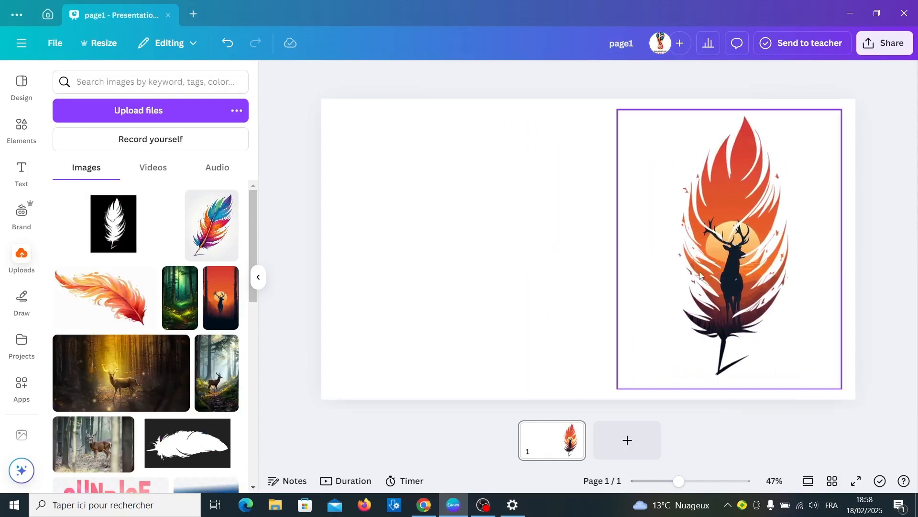
- Add the green forest image to the left half of the page and enlarge it to nearly the full page height
{"action": "left_click", "coordinate": [170, 311]}
{"action": "left_click_drag", "start_coordinate": [580, 272], "coordinate": [410, 260]}
{"action": "left_click_drag", "start_coordinate": [475, 338], "coordinate": [535, 385]}
{"action": "left_click_drag", "start_coordinate": [445, 287], "coordinate": [444, 269]}
- Duplicate the white feather mask and place the copy over the green forest image
{"action": "left_click", "coordinate": [652, 203]}
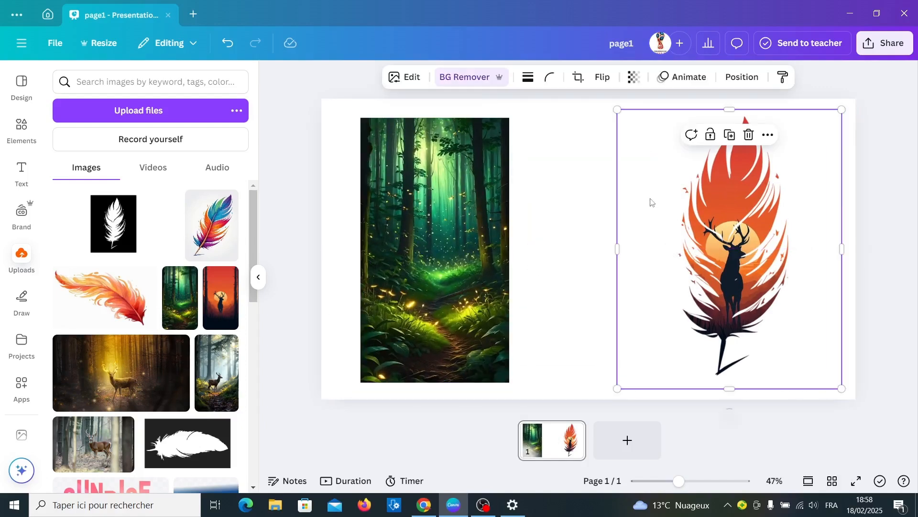
{"action": "left_click", "coordinate": [730, 136]}
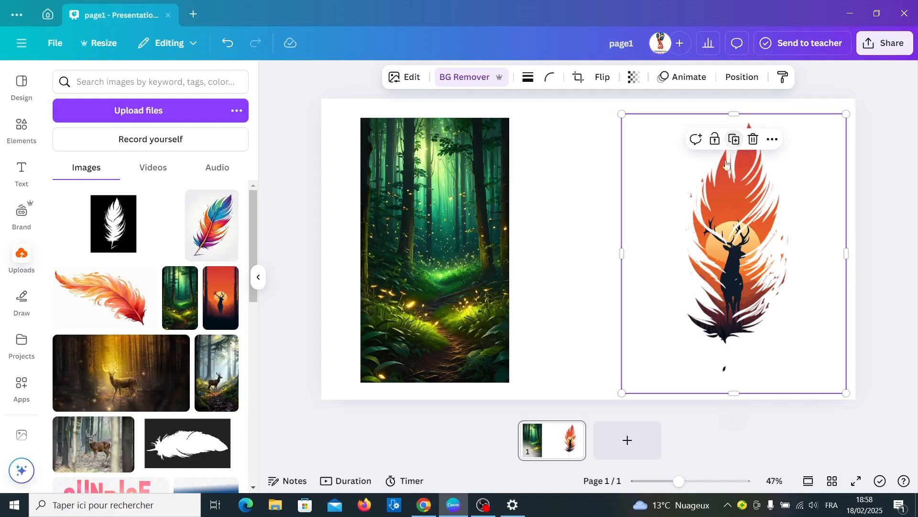
{"action": "left_click_drag", "start_coordinate": [697, 278], "coordinate": [425, 277]}
{"action": "left_click", "coordinate": [605, 241]}
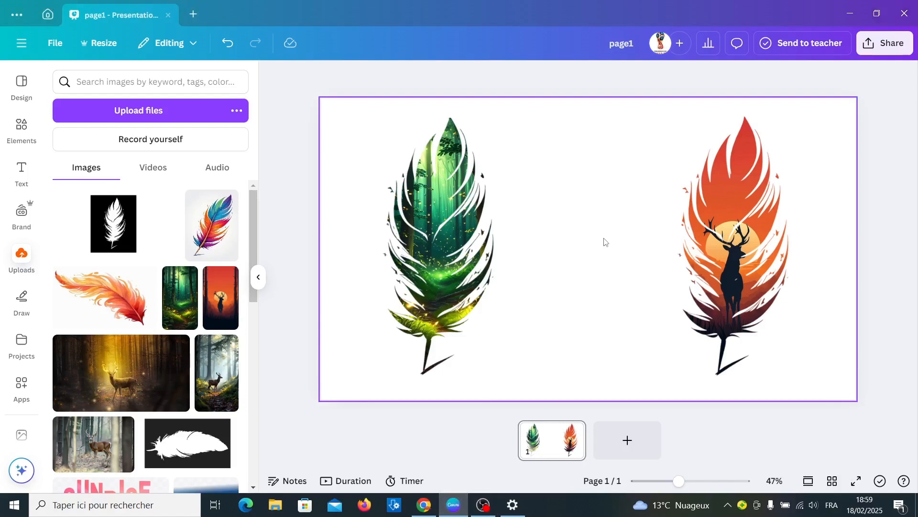
- Add a second page with the orange feather image, rotated upright and placed on the right half
{"action": "left_click", "coordinate": [610, 448]}
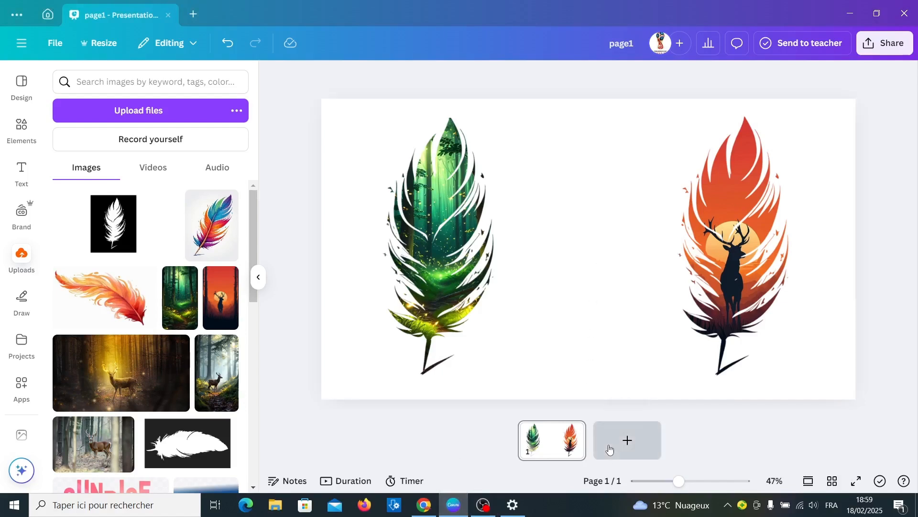
{"action": "left_click", "coordinate": [123, 306]}
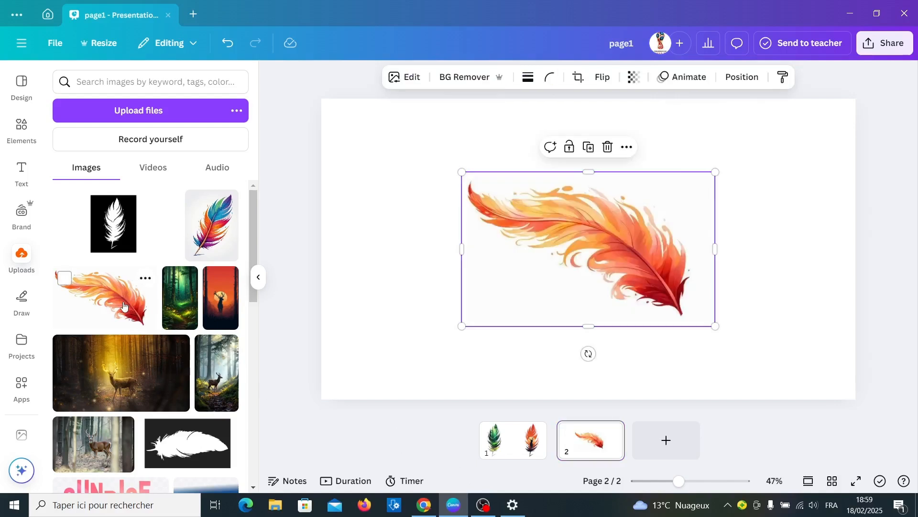
{"action": "left_click_drag", "start_coordinate": [589, 354], "coordinate": [516, 322]}
{"action": "left_click_drag", "start_coordinate": [612, 261], "coordinate": [712, 267]}
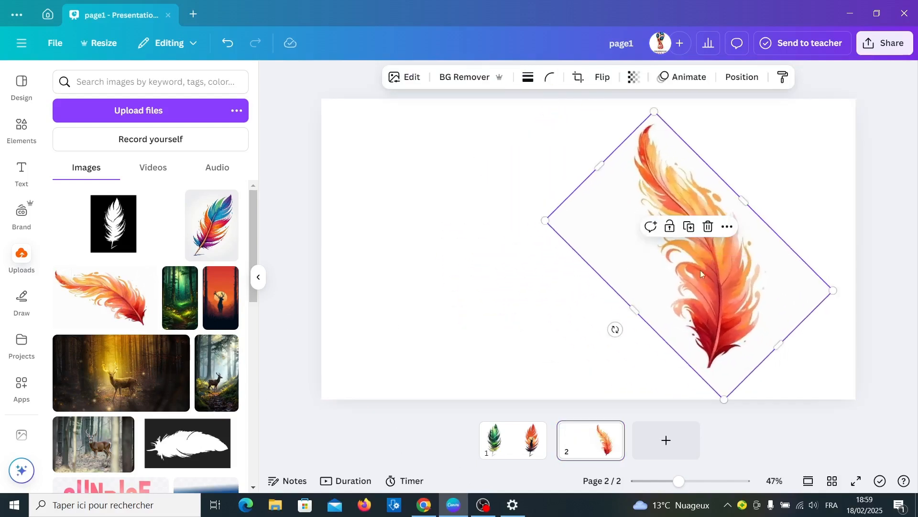
- Search the apps for "frame" and open Frame Maker
{"action": "left_click", "coordinate": [19, 398]}
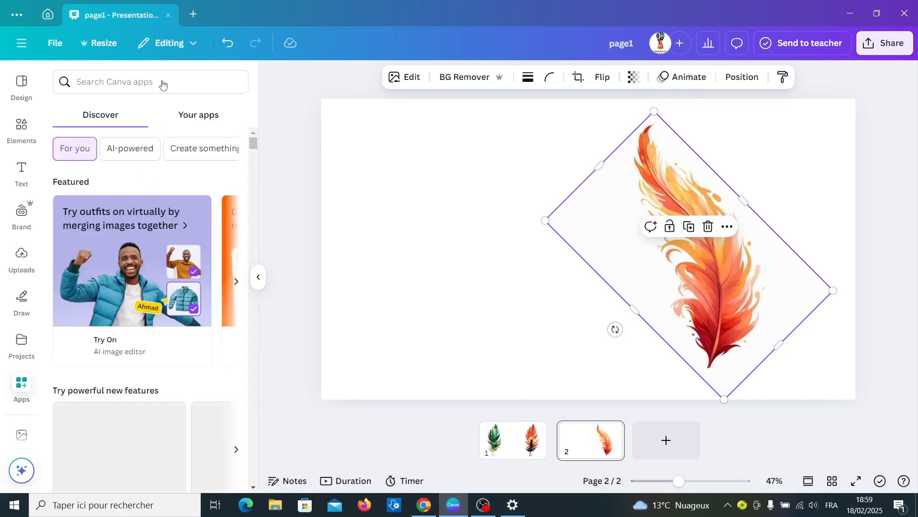
{"action": "left_click", "coordinate": [144, 75]}
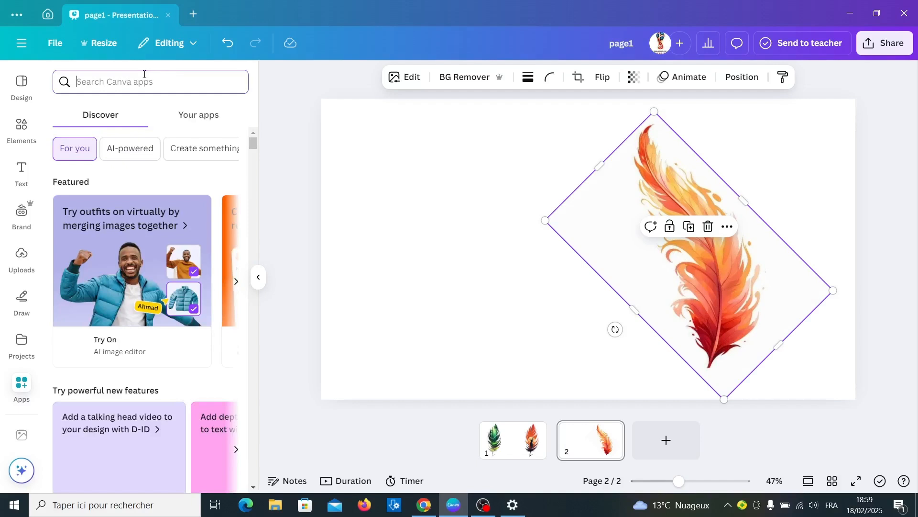
{"action": "type", "text": "frame"}
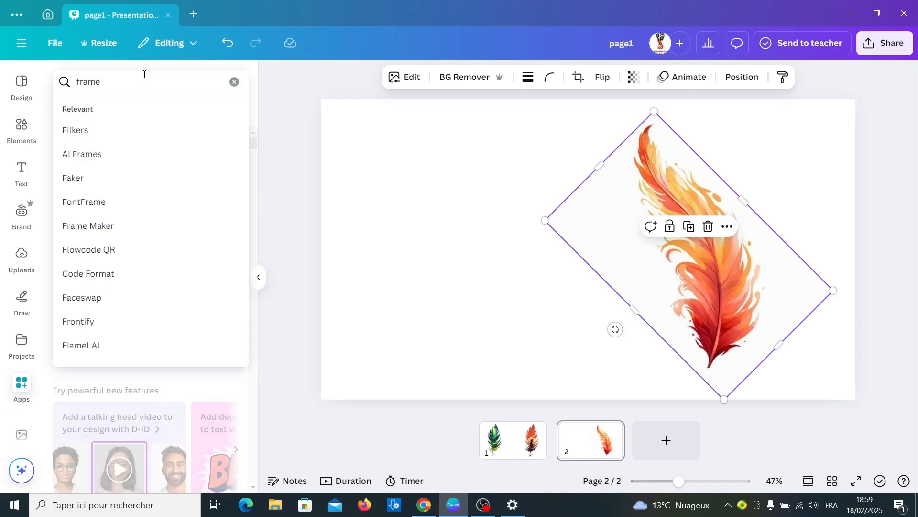
{"action": "key", "text": "Return"}
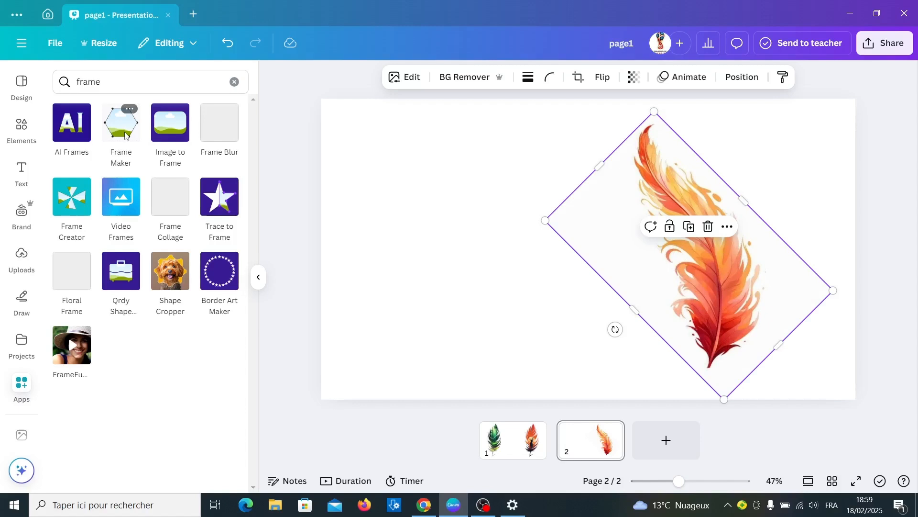
{"action": "left_click", "coordinate": [125, 135]}
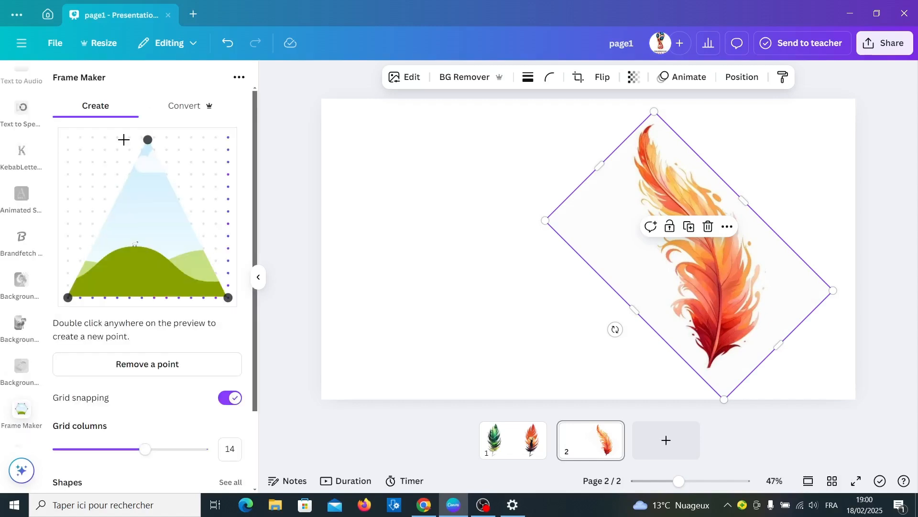
- Set Frame Maker's design-to-frame conversion to export only the current page, page 2, with a transparent background
{"action": "left_click", "coordinate": [192, 113]}
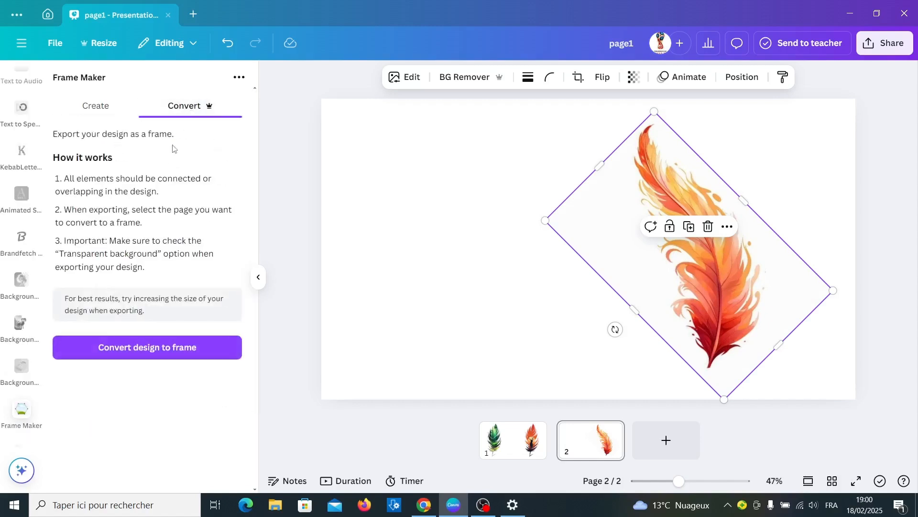
{"action": "left_click", "coordinate": [161, 353]}
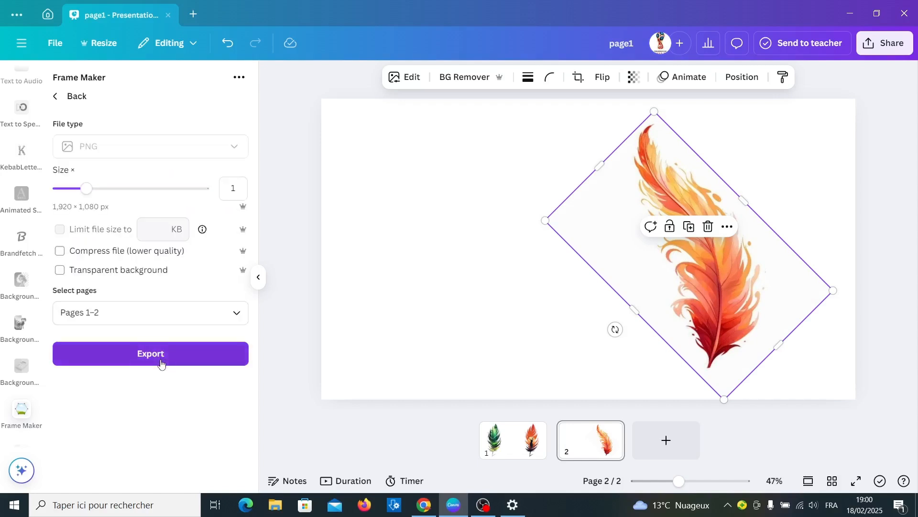
{"action": "left_click", "coordinate": [61, 270]}
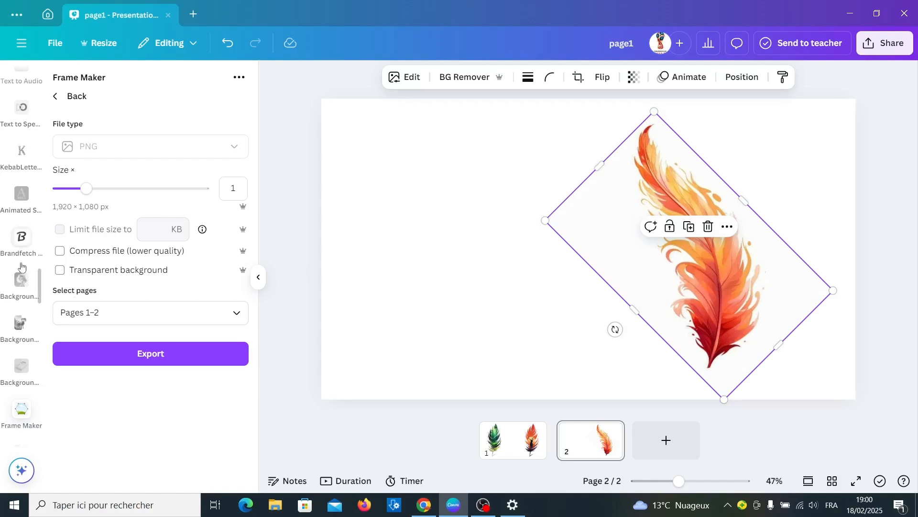
{"action": "left_click", "coordinate": [59, 271]}
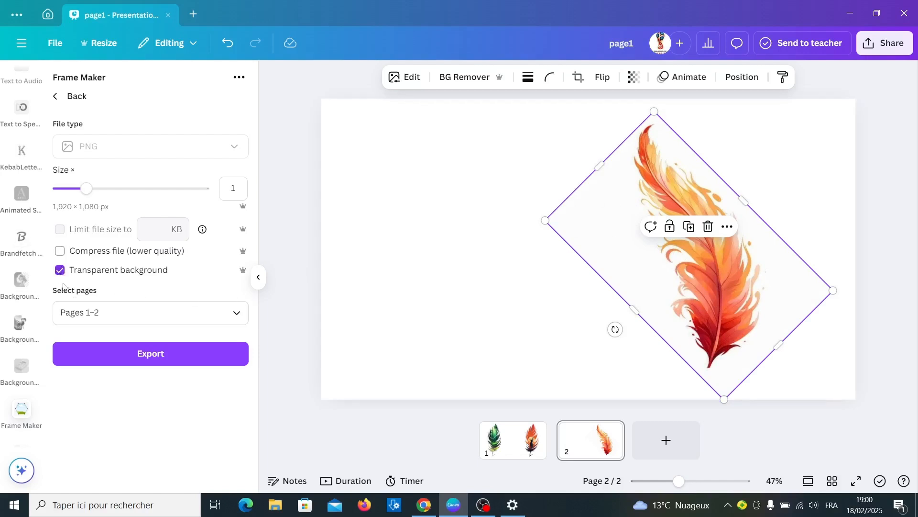
{"action": "left_click", "coordinate": [236, 316]}
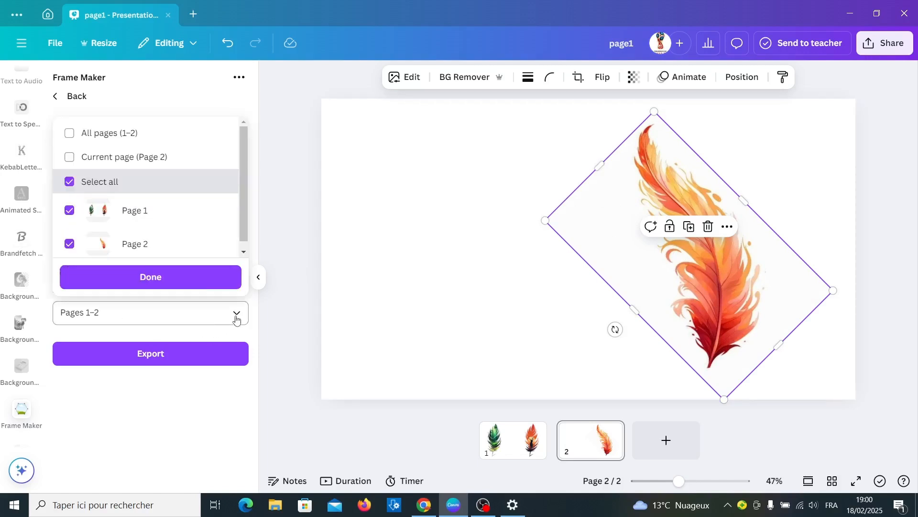
{"action": "left_click", "coordinate": [70, 156]}
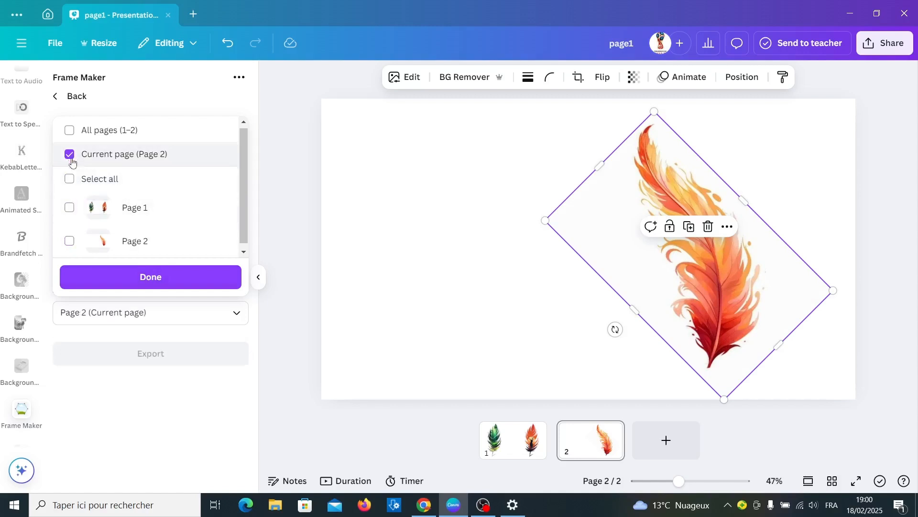
{"action": "left_click", "coordinate": [157, 283]}
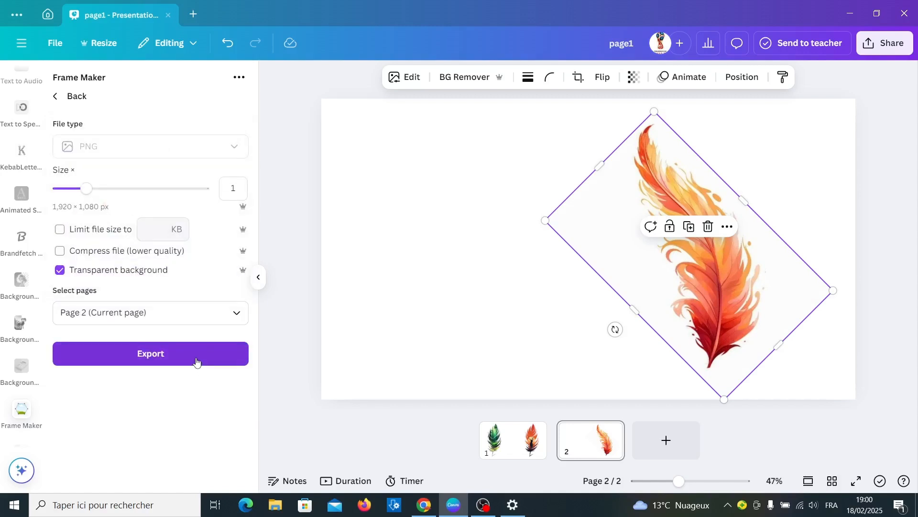
- Export page 2 as a feather-shaped frame and enlarge the frame beside the orange feather
{"action": "left_click", "coordinate": [196, 362]}
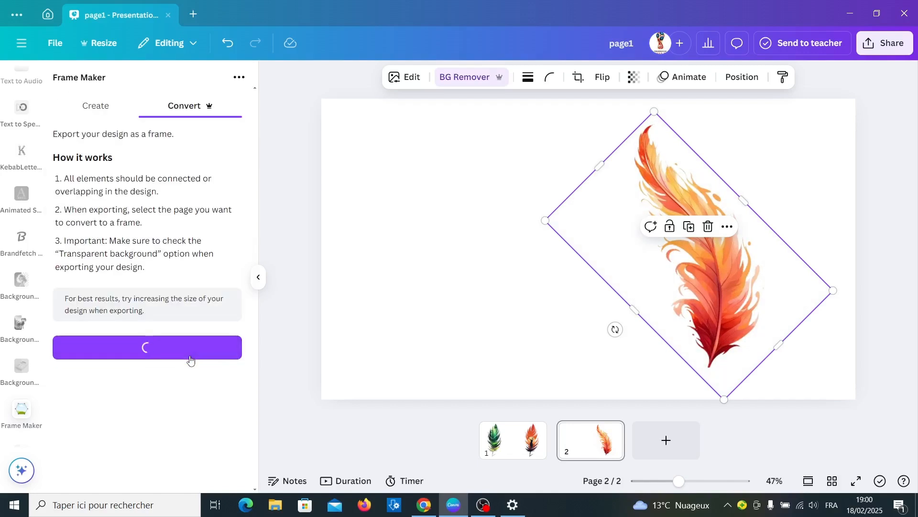
{"action": "left_click", "coordinate": [190, 354]}
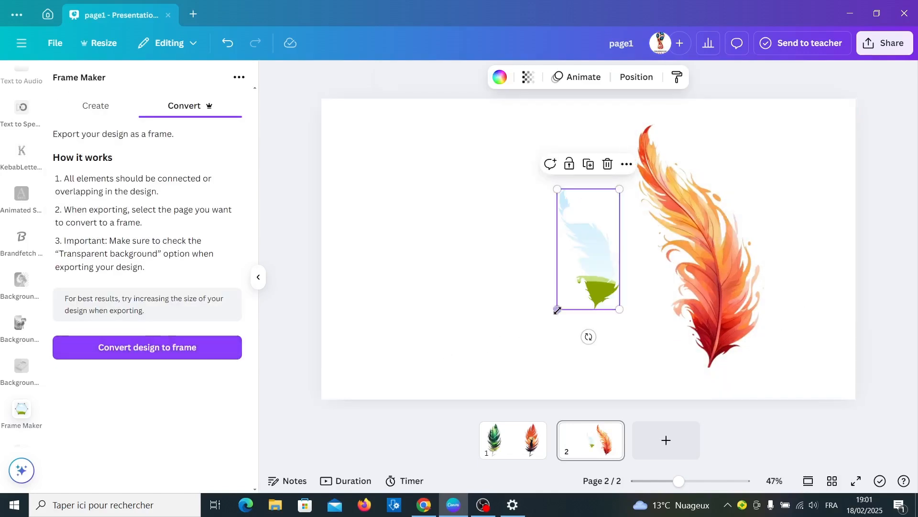
{"action": "left_click_drag", "start_coordinate": [559, 307], "coordinate": [516, 386]}
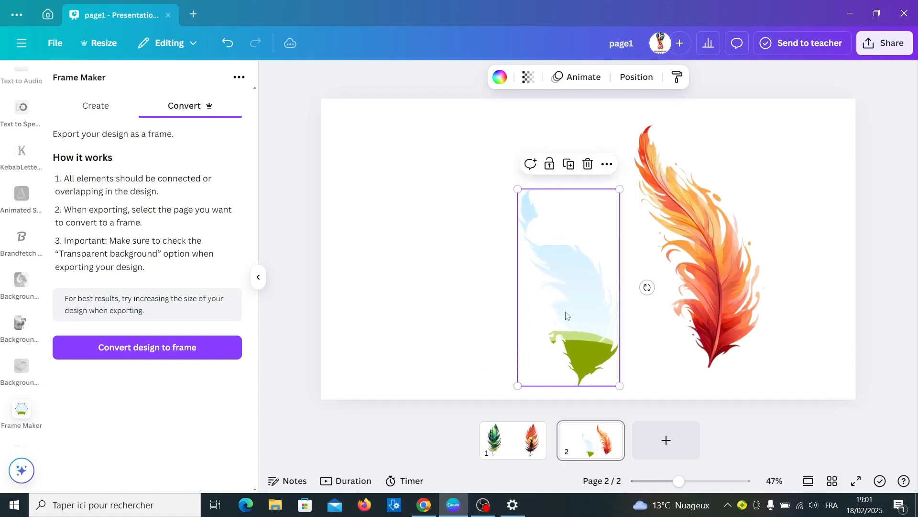
- Duplicate the feather frame so two copies sit side by side, and delete the orange feather image from page 2
{"action": "left_click_drag", "start_coordinate": [591, 298], "coordinate": [555, 265]}
{"action": "left_click", "coordinate": [415, 132]}
{"action": "left_click", "coordinate": [686, 218]}
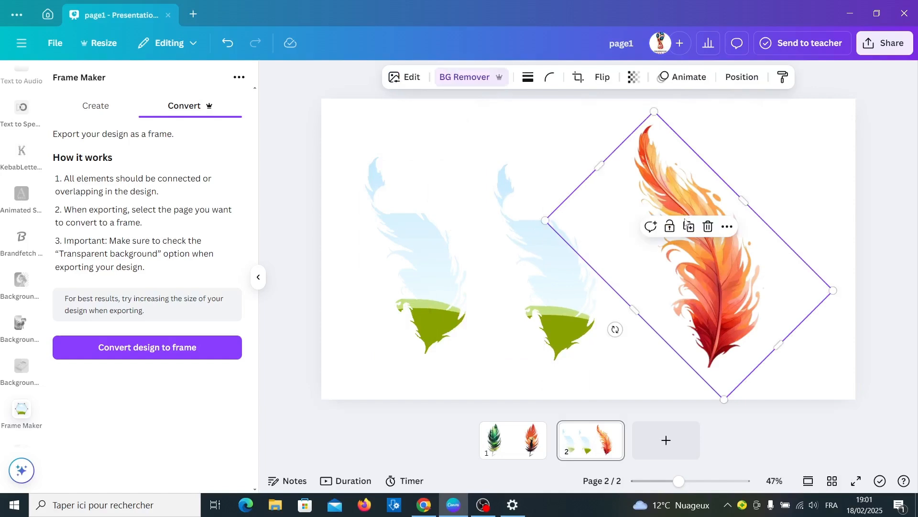
{"action": "left_click", "coordinate": [707, 234]}
- Enlarge both feather frames to nearly the page height and space them apart, one on each half of page 2
{"action": "left_click", "coordinate": [569, 229]}
{"action": "left_click_drag", "start_coordinate": [596, 164], "coordinate": [667, 146]}
{"action": "left_click_drag", "start_coordinate": [586, 257], "coordinate": [745, 260]}
{"action": "left_click", "coordinate": [444, 279]}
{"action": "left_click_drag", "start_coordinate": [466, 156], "coordinate": [539, 139]}
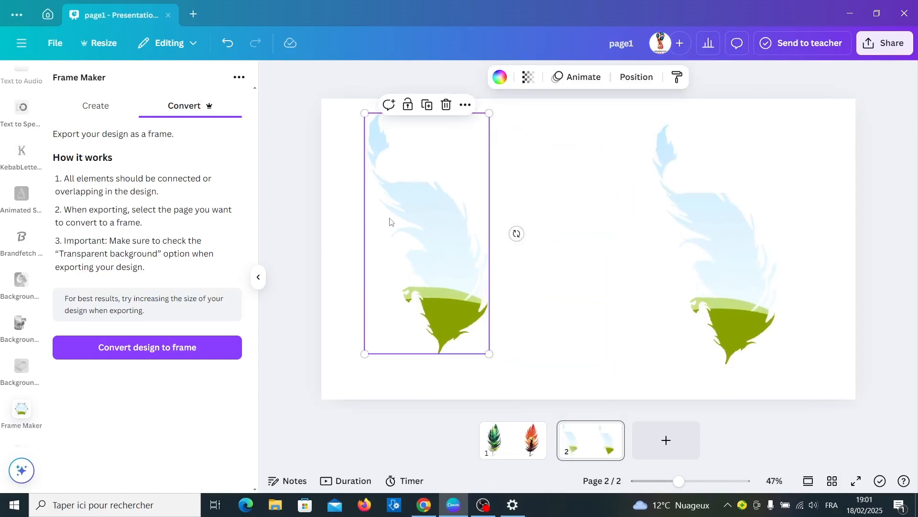
{"action": "left_click_drag", "start_coordinate": [403, 226], "coordinate": [437, 228]}
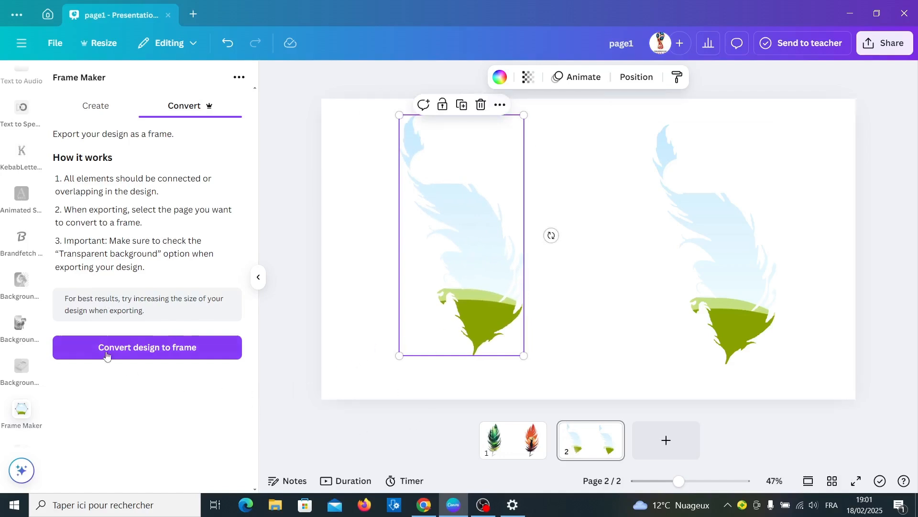
- Fill the left feather frame with the uploaded green forest image and the right one with the orange sunset deer image
{"action": "scroll", "coordinate": [34, 109], "scroll_direction": "up", "scroll_amount": 5}
{"action": "scroll", "coordinate": [40, 109], "scroll_direction": "up", "scroll_amount": 3}
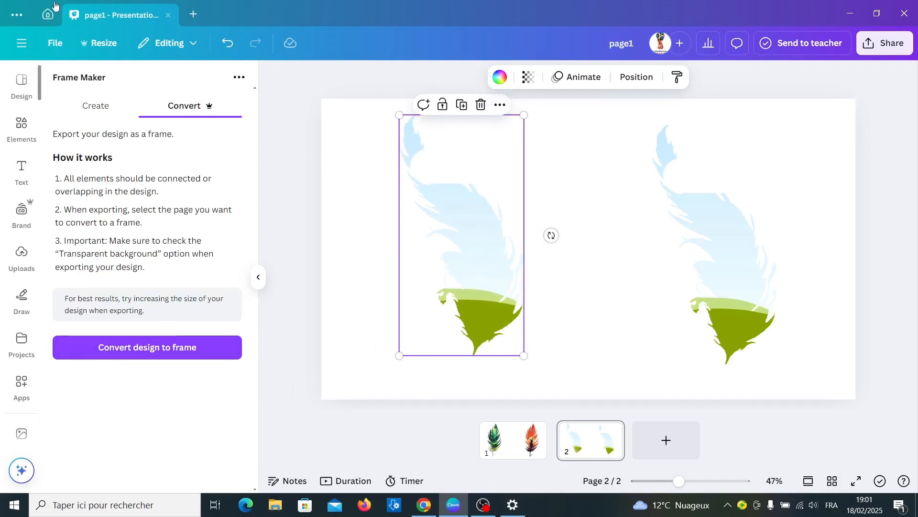
{"action": "left_click", "coordinate": [22, 255]}
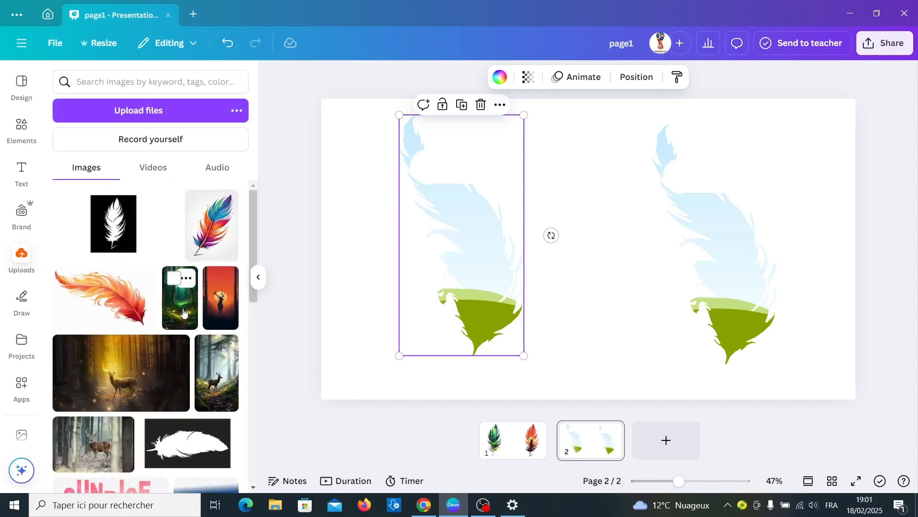
{"action": "left_click_drag", "start_coordinate": [182, 312], "coordinate": [481, 283]}
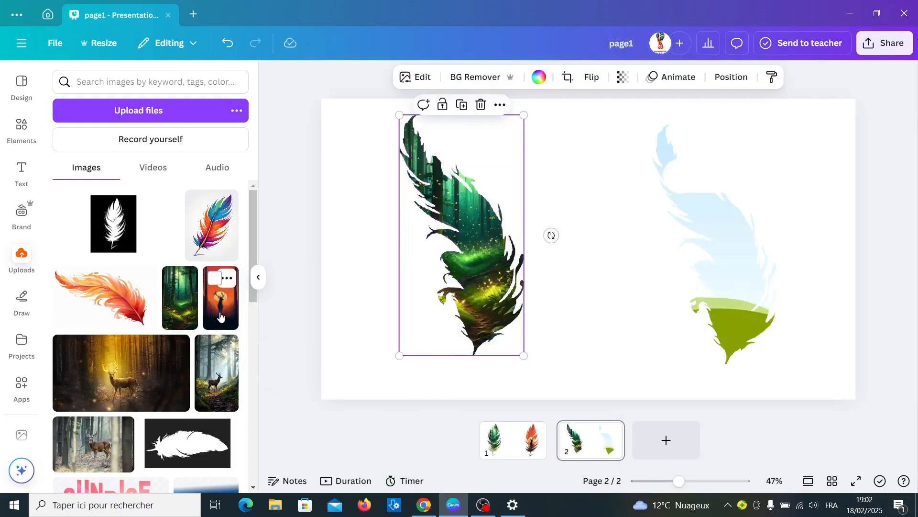
{"action": "left_click_drag", "start_coordinate": [221, 316], "coordinate": [706, 330]}
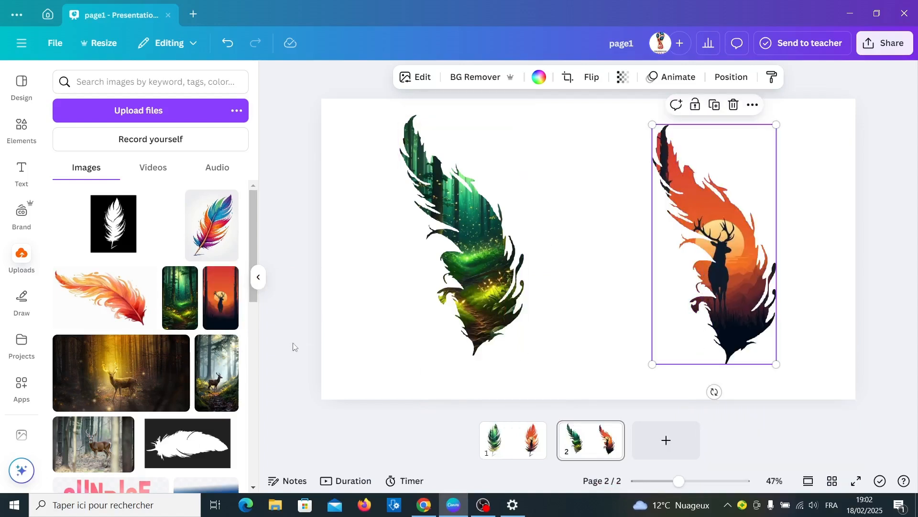